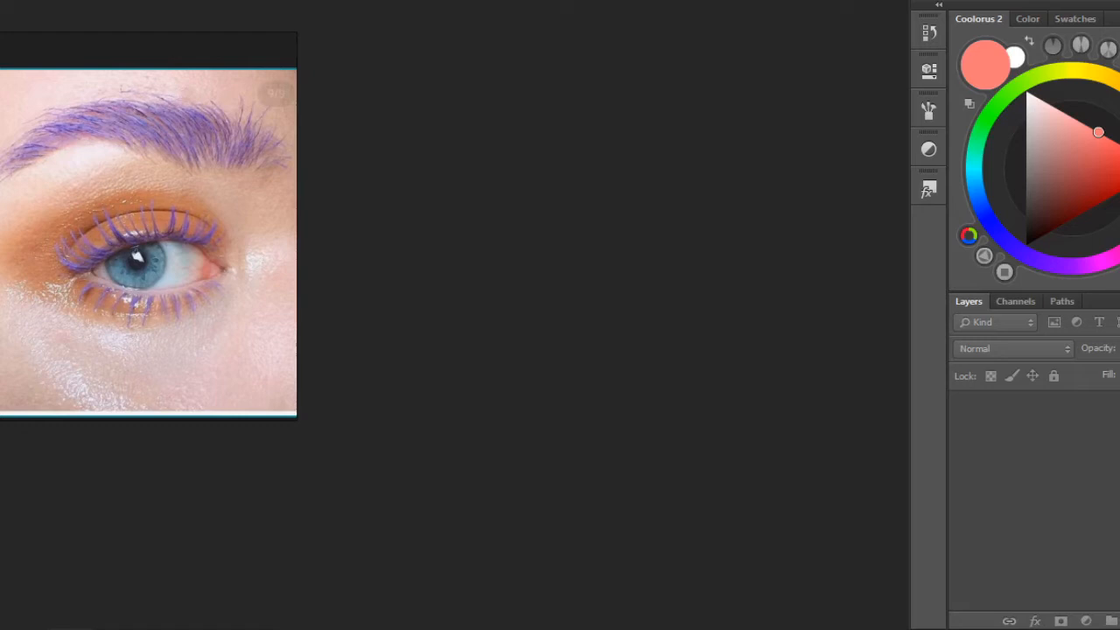
Create a new document from the 3000 px X 3000 px preset at 300 pixels/inch and float its window beside the eye reference photo
click(0, 0)
click(18, 0)
click(679, 137)
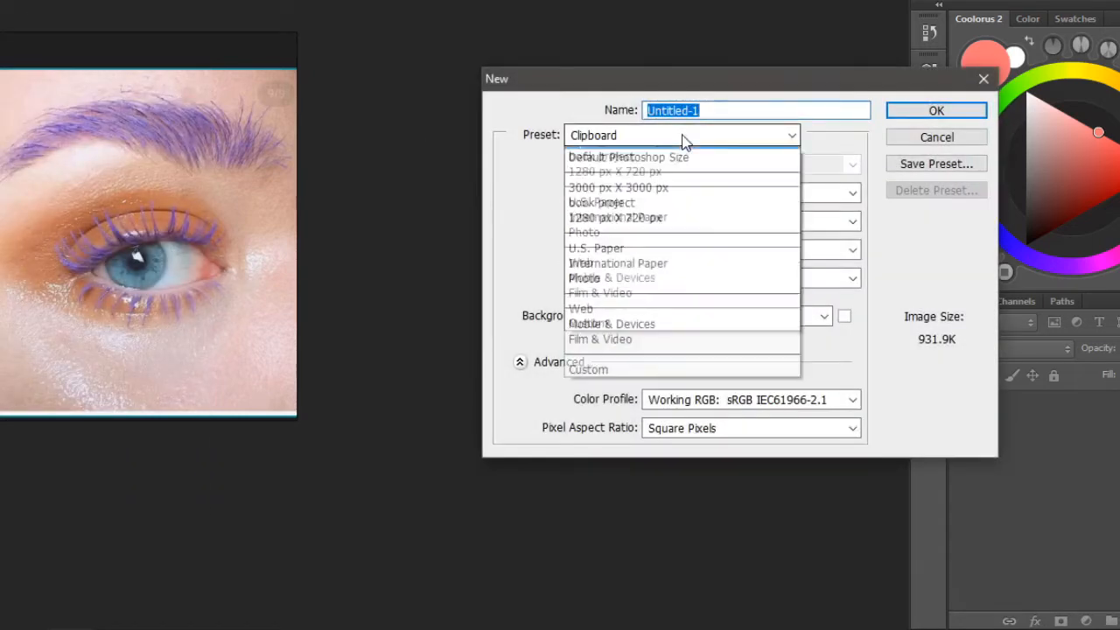
click(683, 202)
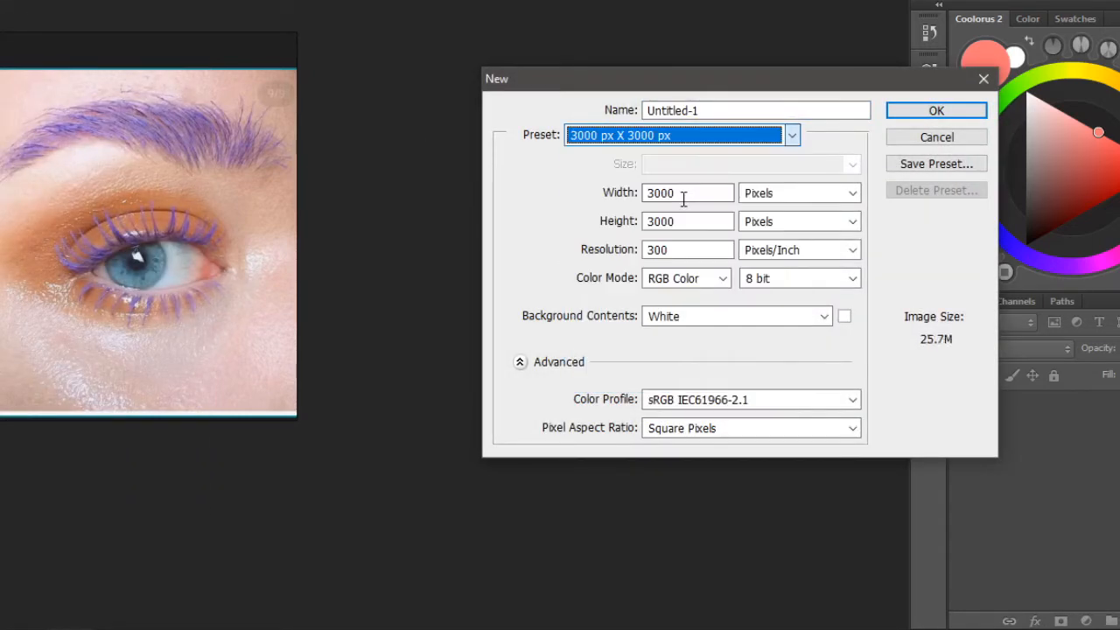
drag(790, 82, 714, 73)
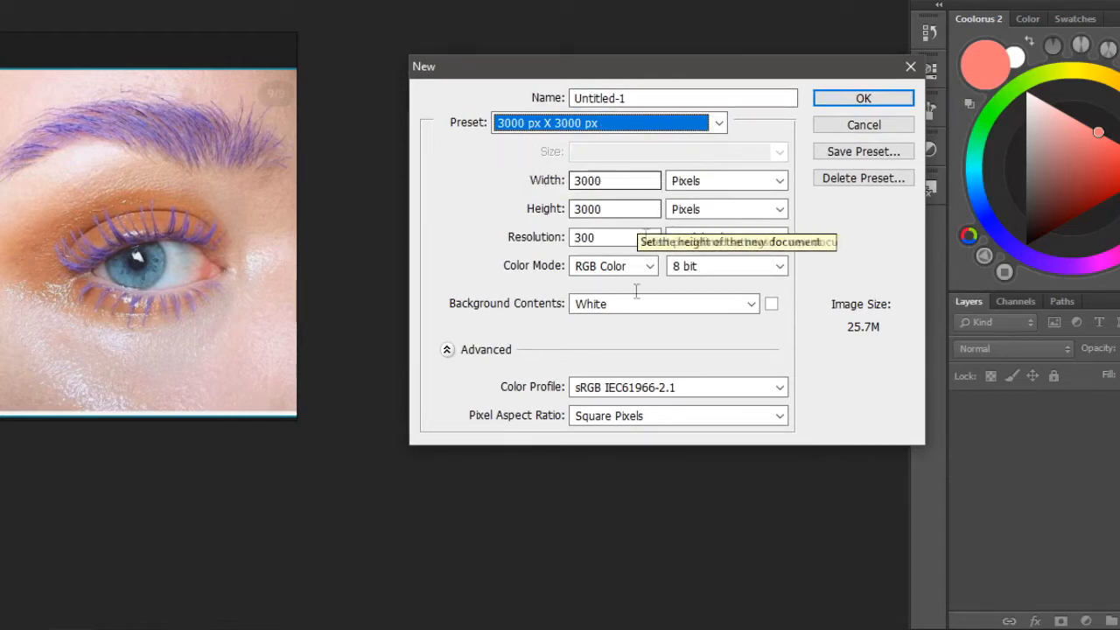
drag(469, 64, 420, 81)
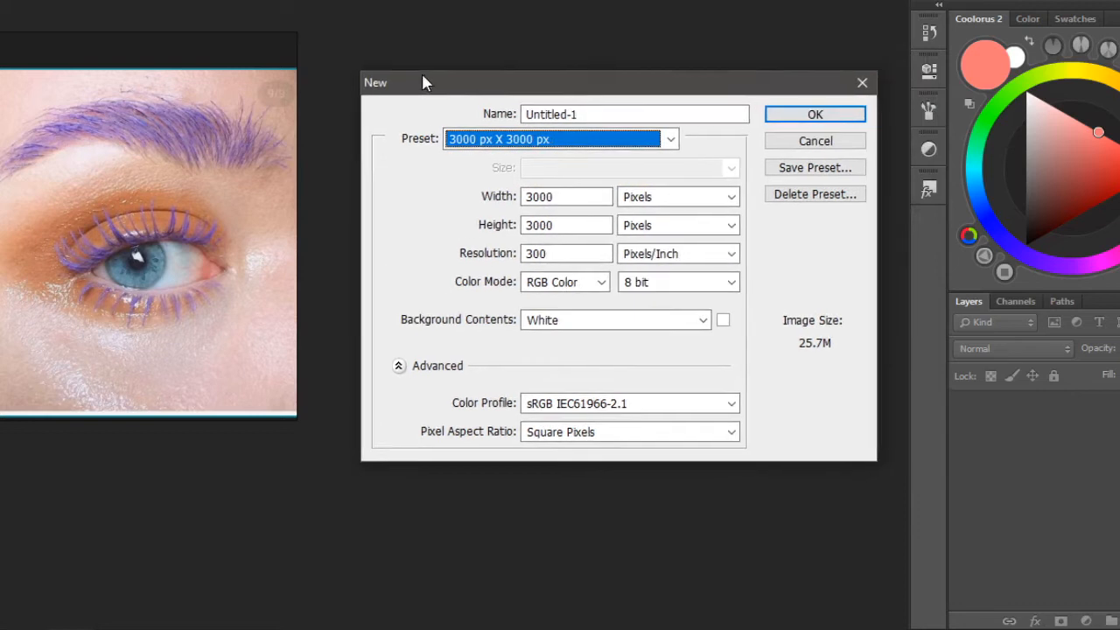
click(535, 253)
double_click(557, 254)
drag(558, 255, 494, 220)
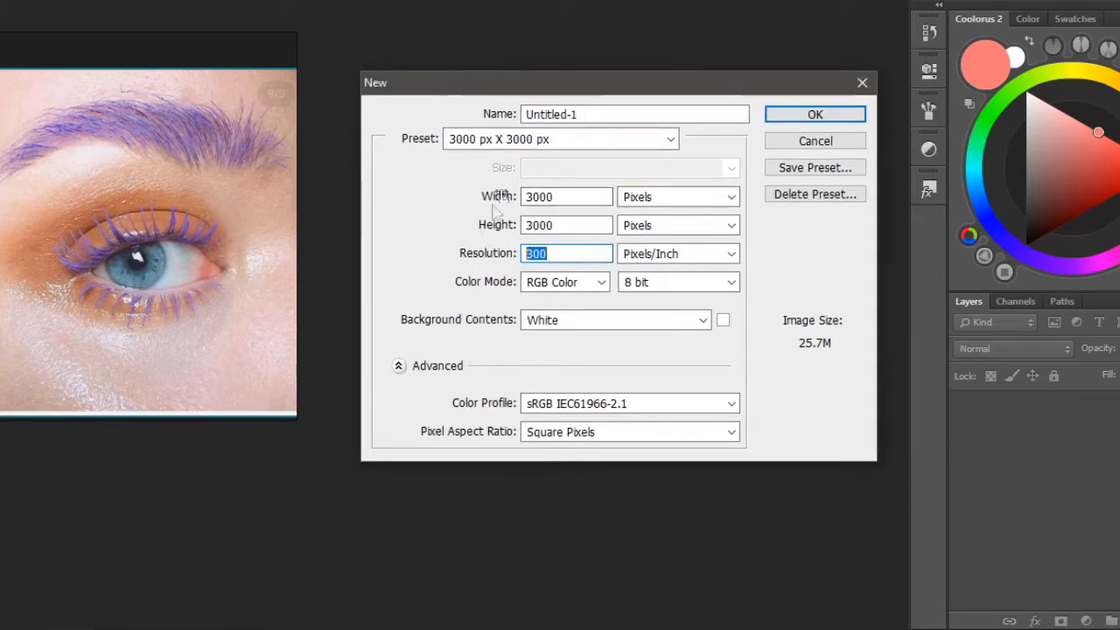
click(565, 255)
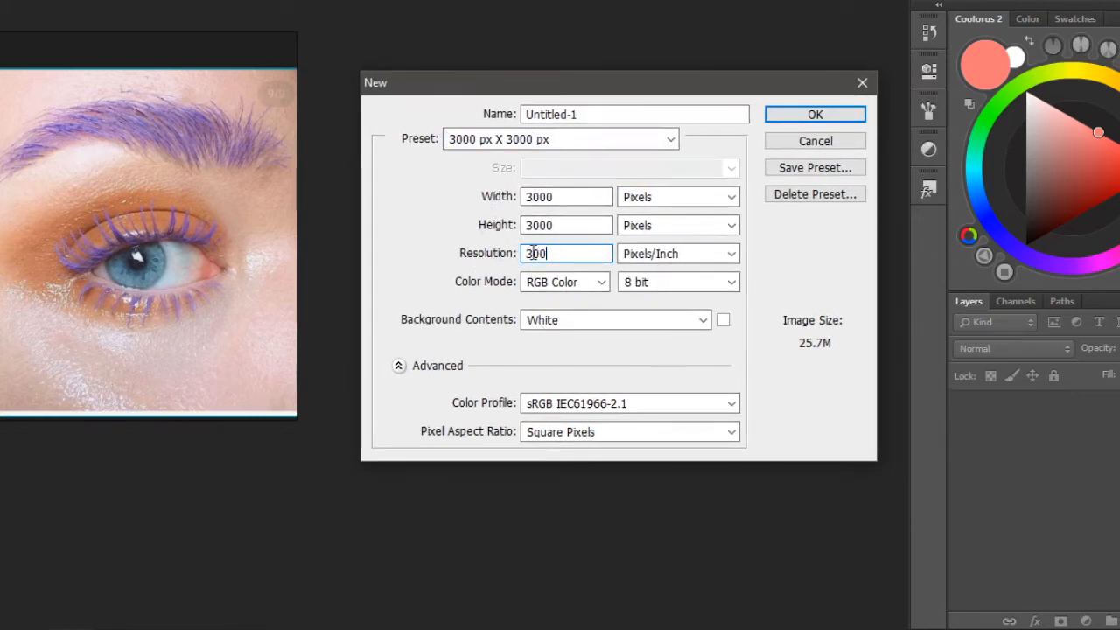
click(782, 114)
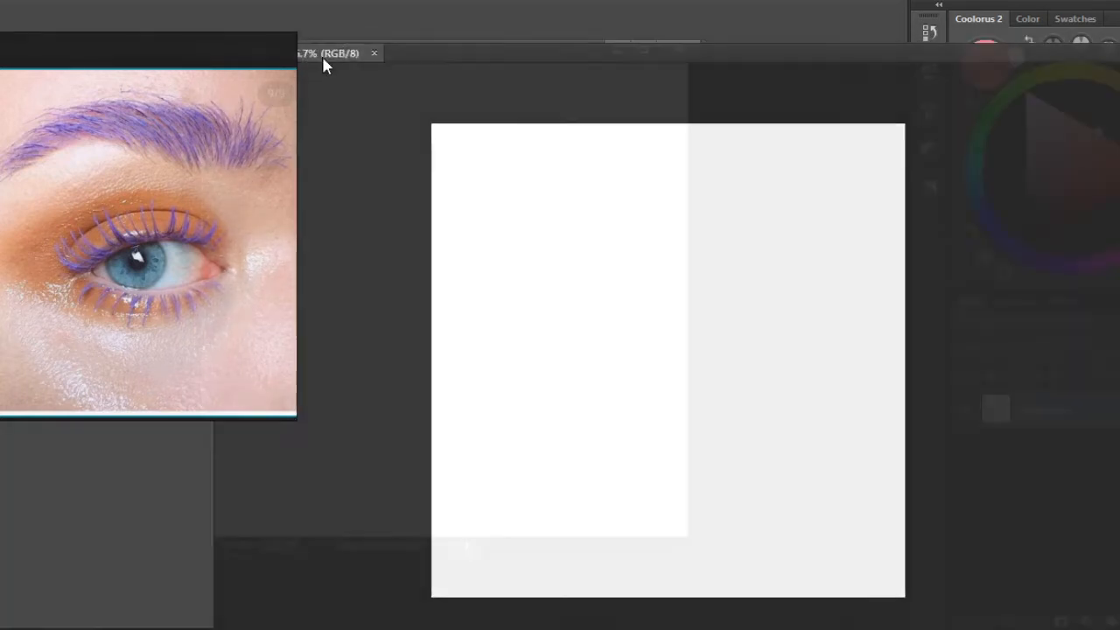
drag(322, 56, 517, 49)
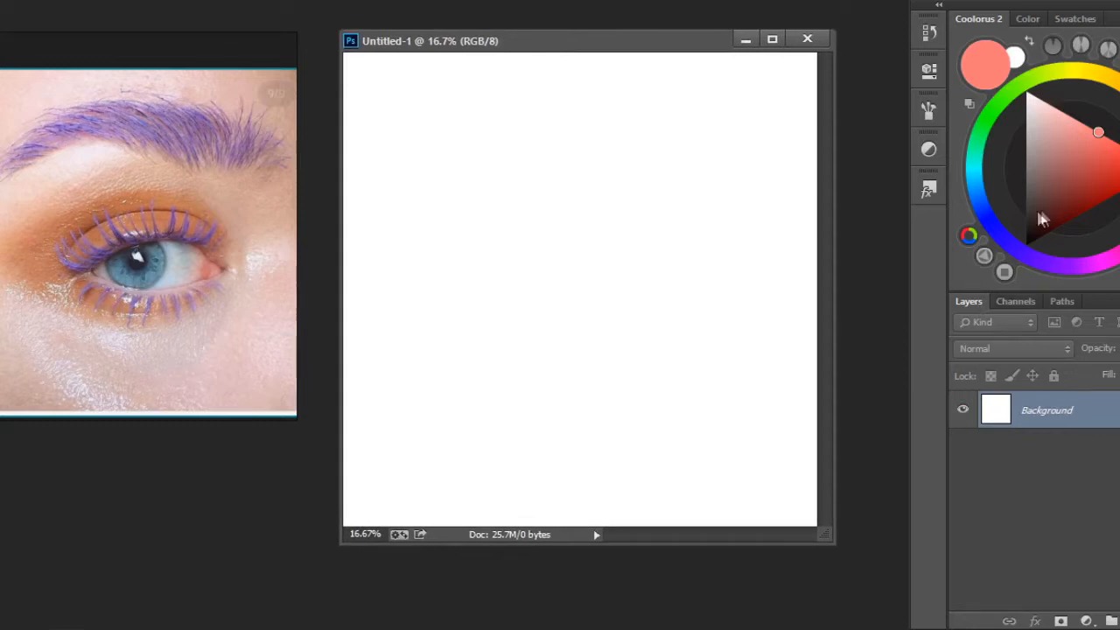
Draw a triangle, a circle and a square in black along the canvas's upper part
click(1026, 246)
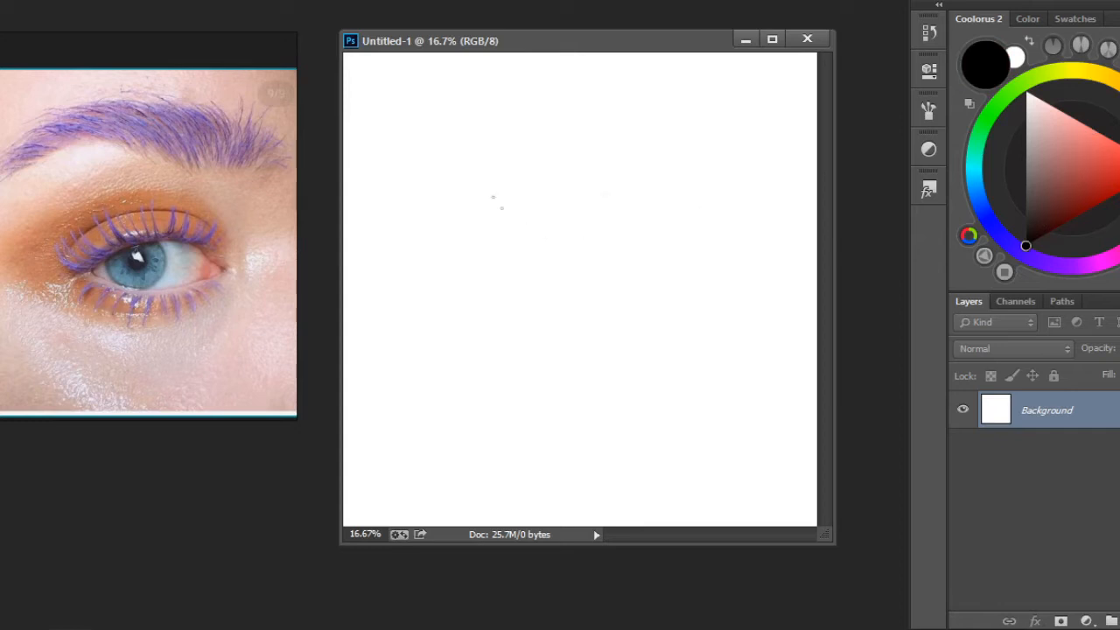
mouse_move(586, 87)
mouse_down()
mouse_move(550, 127)
mouse_move(586, 88)
mouse_up()
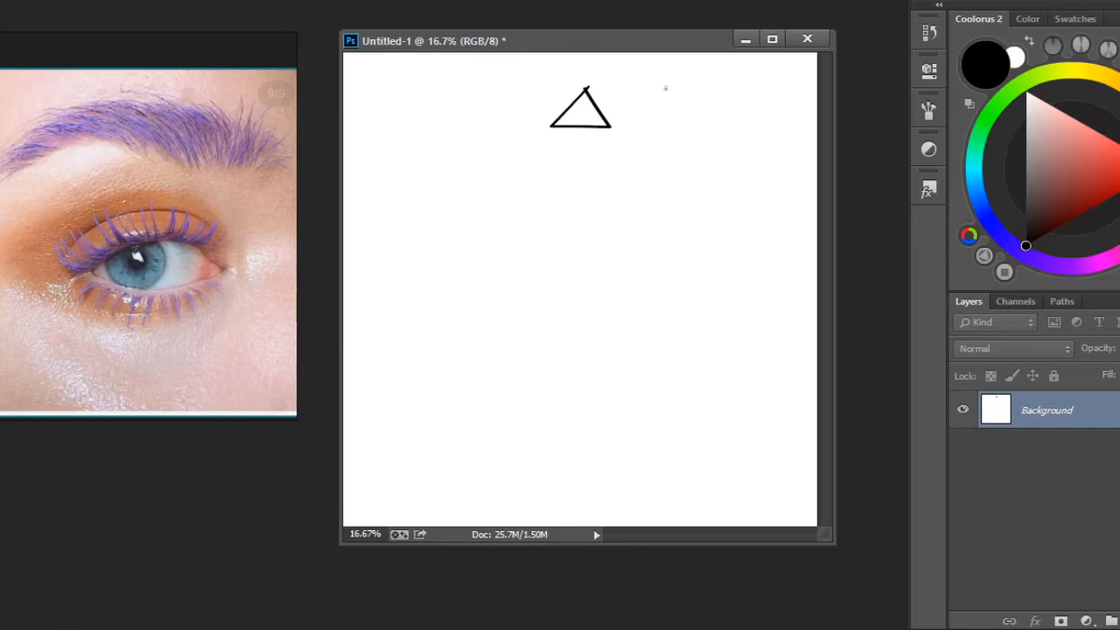
drag(666, 88, 662, 83)
mouse_move(718, 128)
mouse_down()
mouse_move(767, 182)
mouse_move(710, 183)
mouse_move(707, 125)
mouse_up()
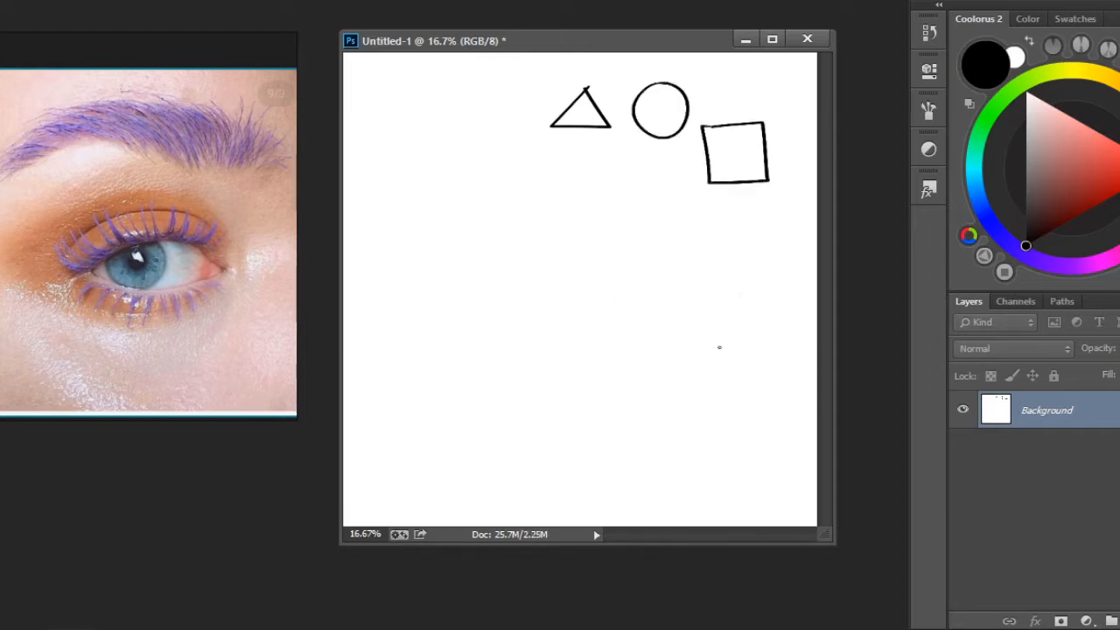
Clear the basic shapes by filling the background with white, and add a new layer with default settings
key(v)
key(ctrl+BackSpace)
key(ctrl+shift+n)
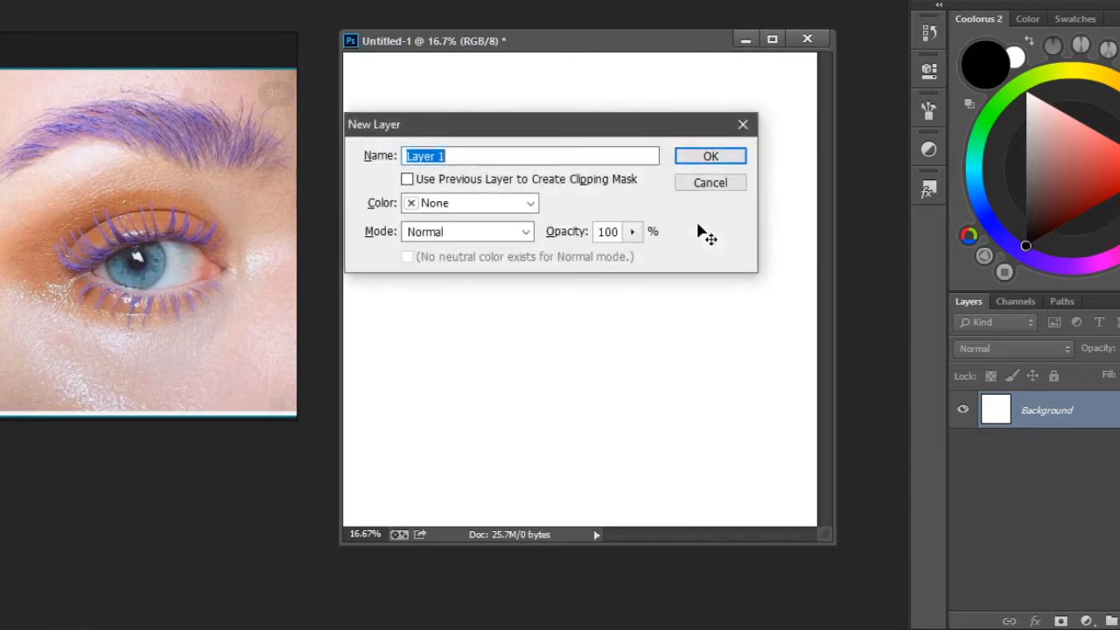
key(Return)
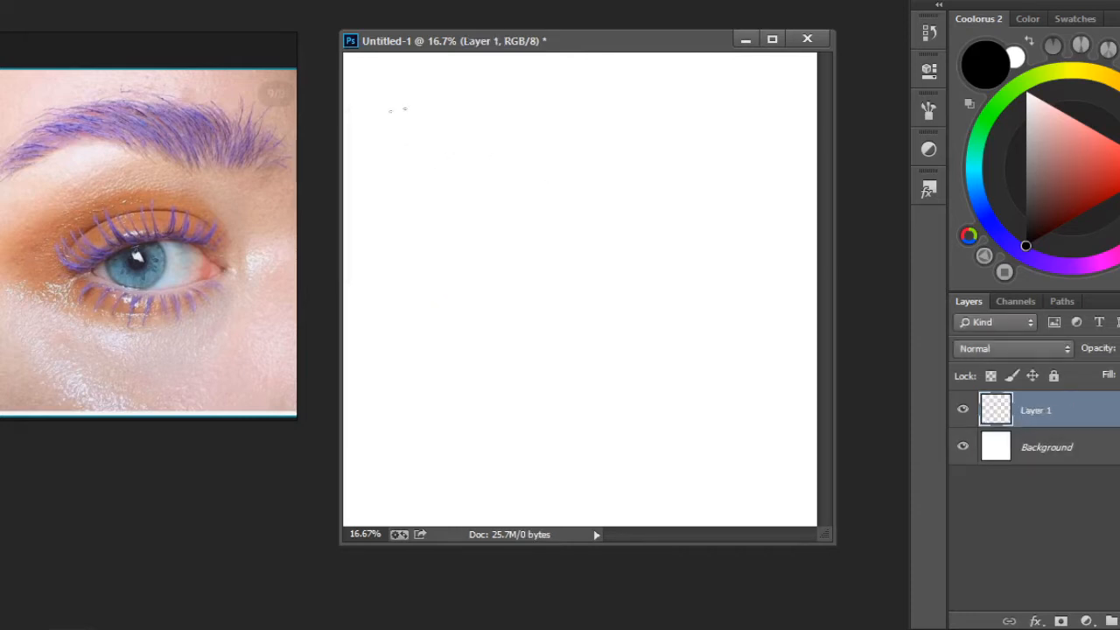
Draw a row of small shapes: an oval, a triangle, a rectangle, two vertical lines and two horizontal lines
mouse_move(394, 114)
mouse_down()
mouse_move(393, 88)
mouse_move(453, 112)
mouse_move(424, 112)
mouse_up()
mouse_move(492, 88)
mouse_down()
mouse_move(493, 105)
mouse_move(522, 111)
mouse_move(591, 87)
mouse_move(599, 101)
mouse_up()
mouse_move(381, 136)
mouse_down()
mouse_move(648, 98)
mouse_move(372, 63)
mouse_move(383, 143)
mouse_up()
key(ctrl+z)
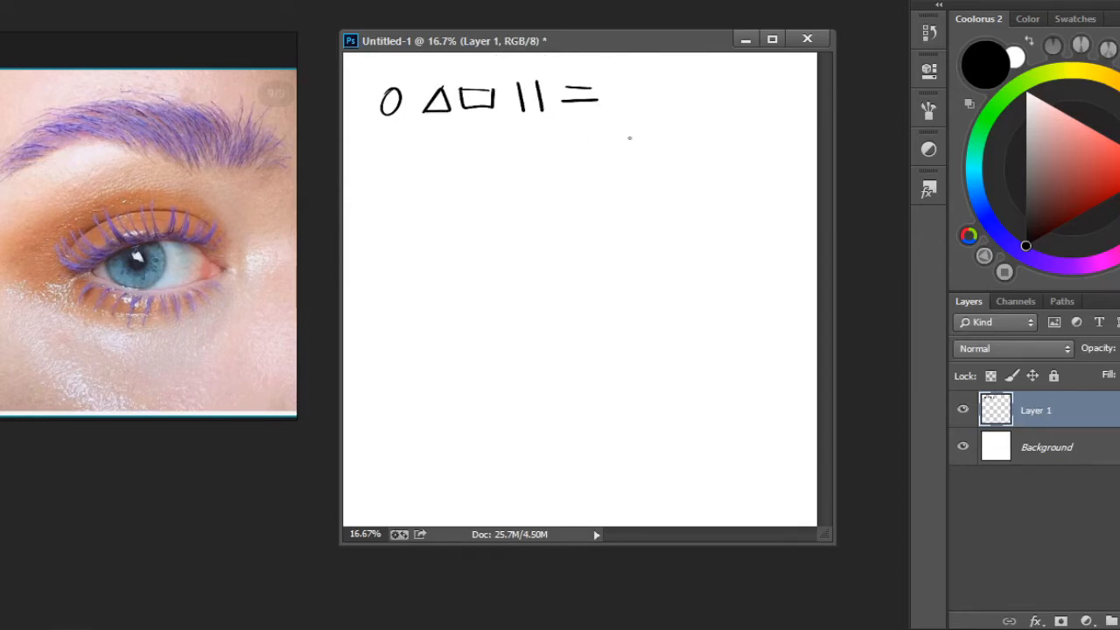
Undo all the practice shapes and lines drawn on the new layer
key(ctrl+alt+z)
key(ctrl+alt+z)
key(ctrl+alt+z)
key(ctrl+alt+z)
key(ctrl+alt+z)
key(ctrl+alt+z)
key(ctrl+alt+z)
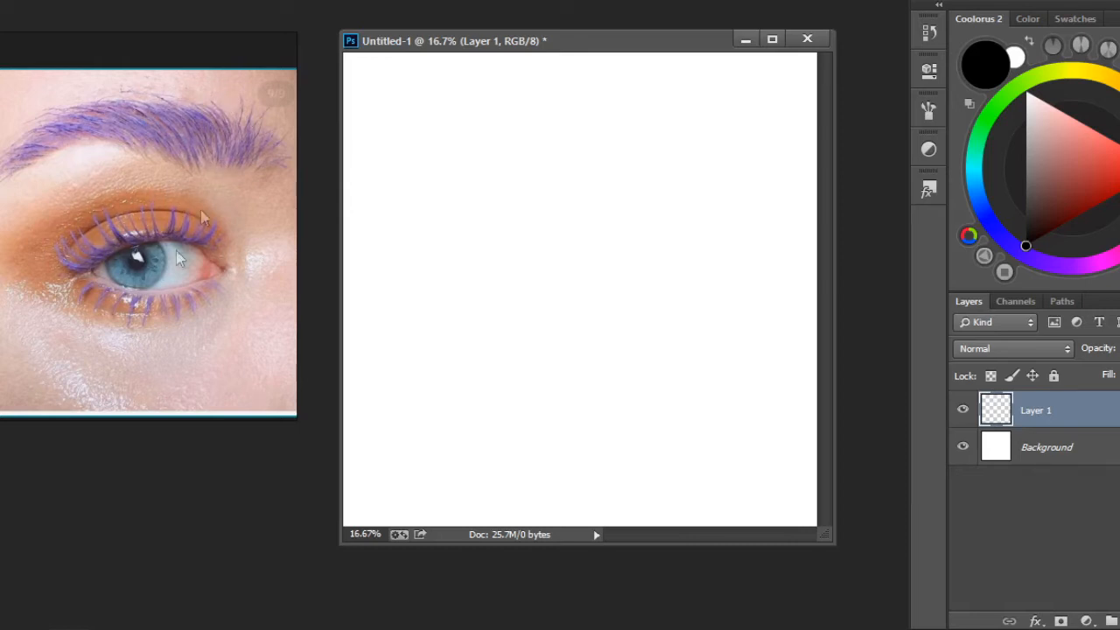
Place the blurred eye photo on the layer and outline its eyebrow with straight strokes in red
right_click(173, 164)
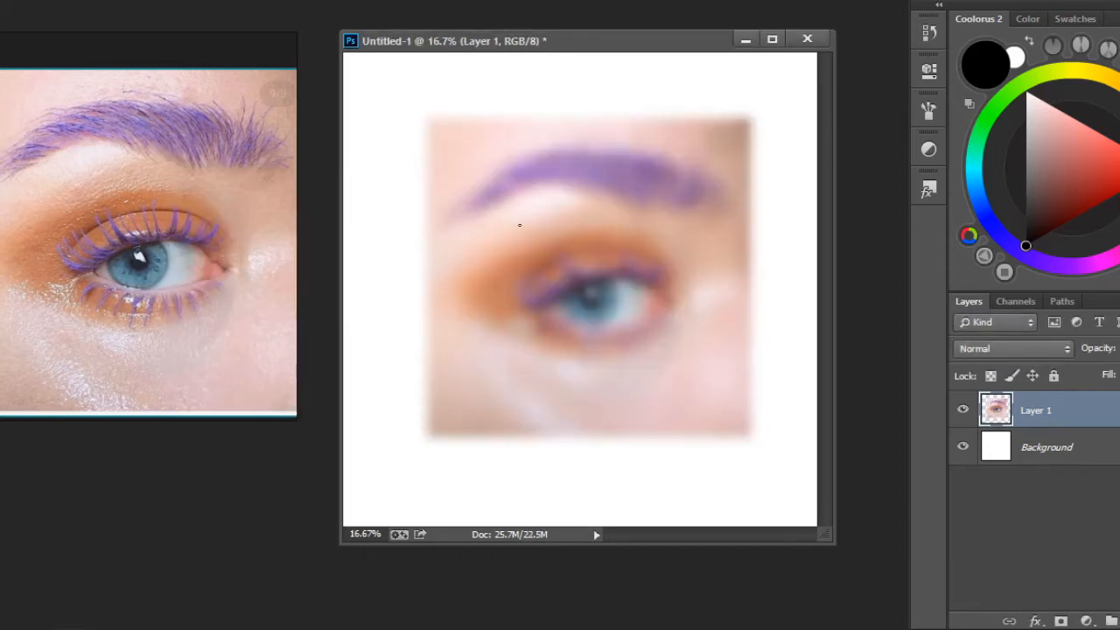
click(1088, 198)
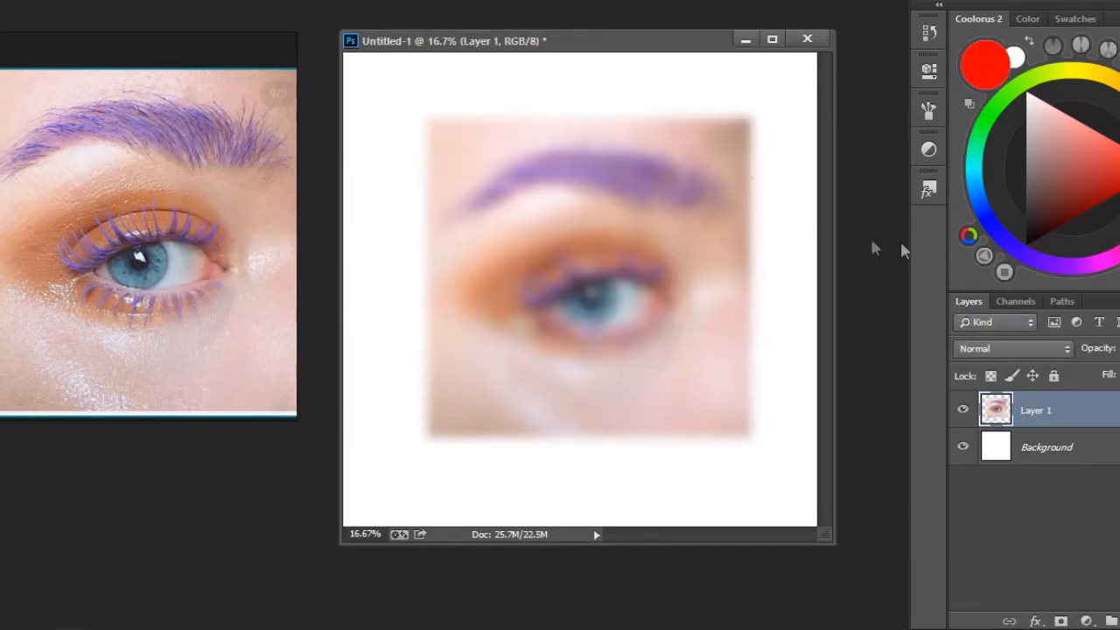
drag(451, 213, 546, 151)
mouse_move(451, 213)
mouse_down()
mouse_move(550, 172)
mouse_move(717, 182)
mouse_move(700, 226)
mouse_up()
drag(549, 172, 701, 223)
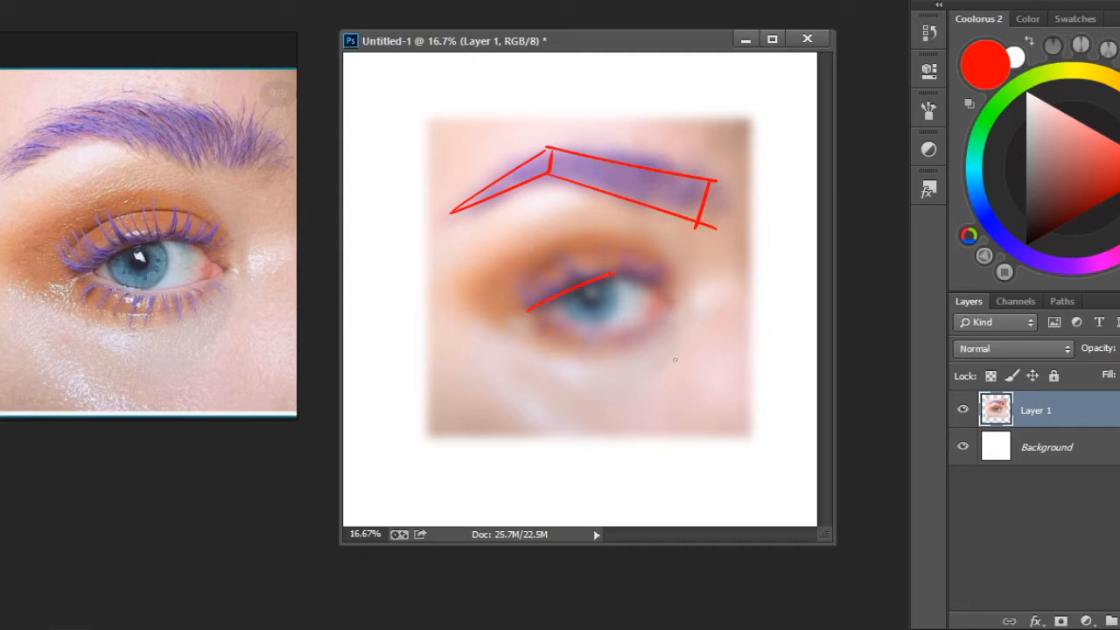
Outline the blurred eye in red with an angled upper lid, a curved lower lid and an arc for the crease
drag(615, 274, 687, 305)
drag(618, 328, 677, 304)
key(ctrl+z)
drag(530, 311, 682, 314)
key(ctrl+z)
drag(531, 310, 672, 323)
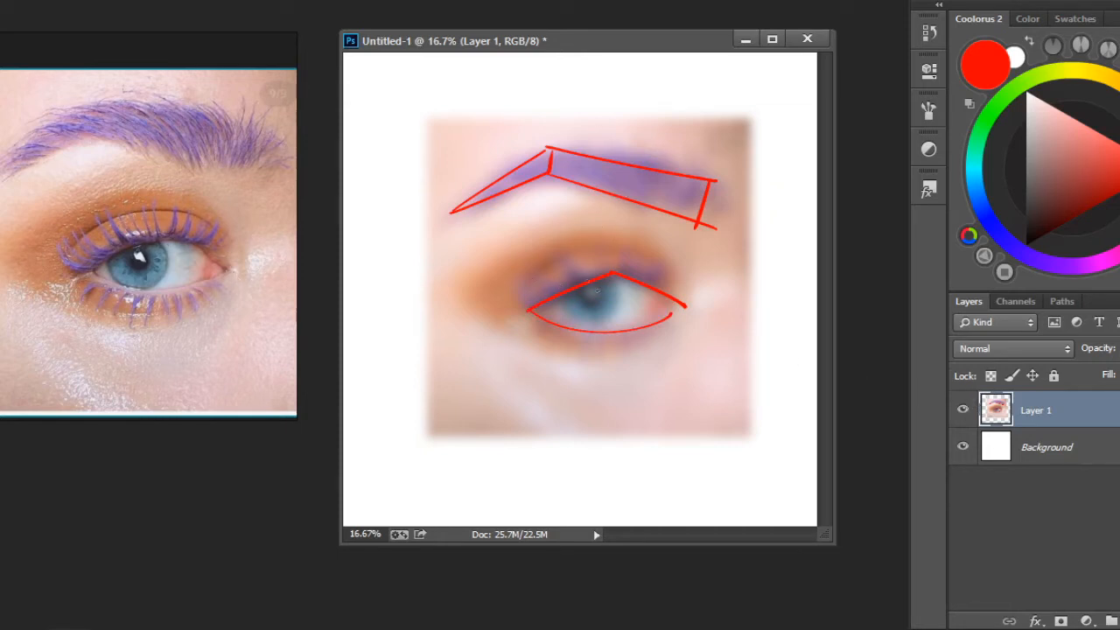
drag(519, 306, 696, 302)
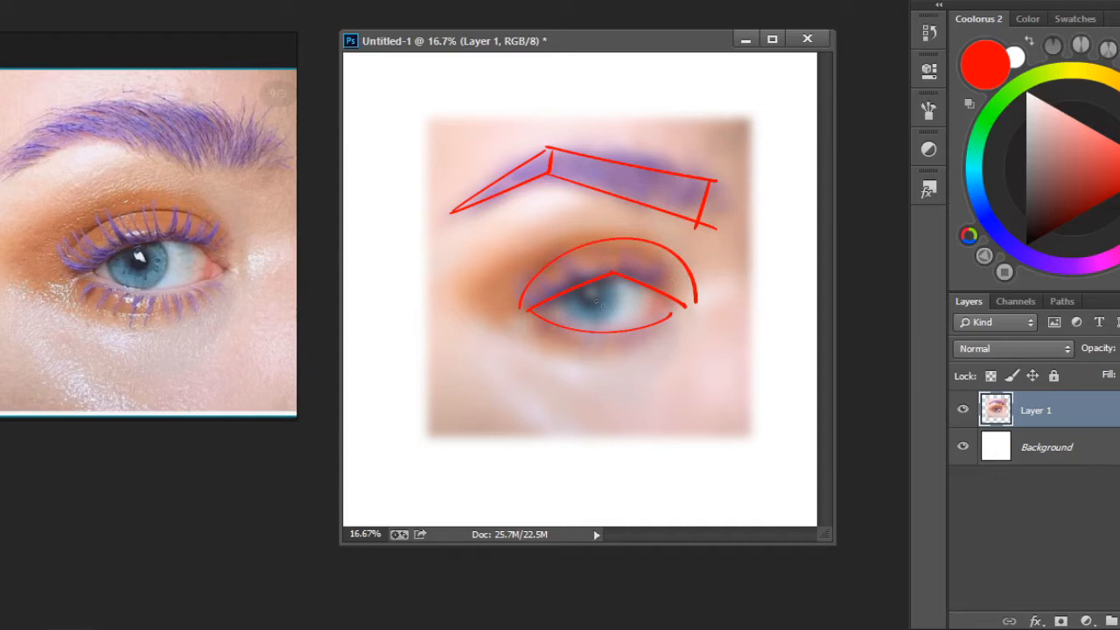
drag(562, 282, 602, 300)
Replace the annotated photo layer with a new empty layer and reset the colours to the default black and white
key(Delete)
key(ctrl+shift+n)
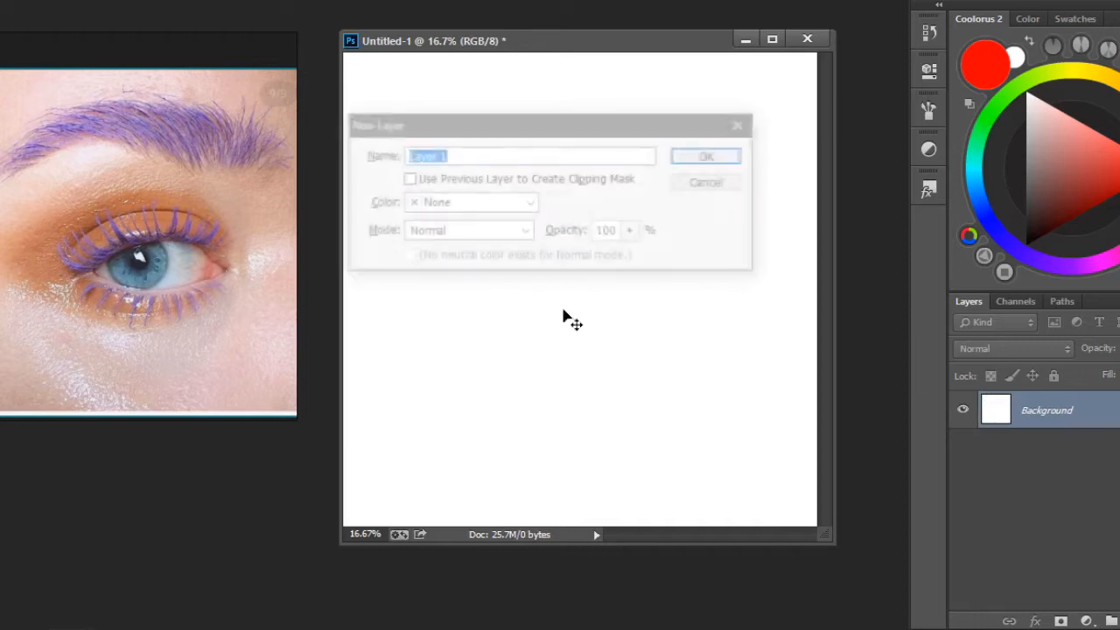
key(Return)
key(d)
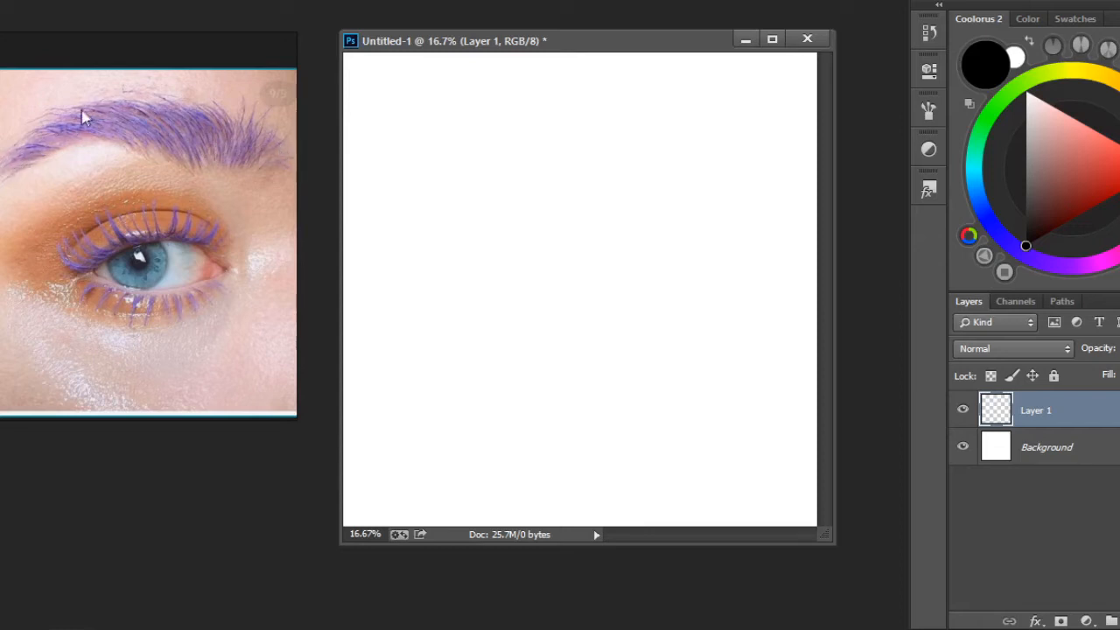
Sketch the eyebrow's angular outline in black from the peaked top edge to the inner end and lower edge
mouse_move(462, 186)
mouse_down()
mouse_move(537, 145)
mouse_move(706, 184)
mouse_up()
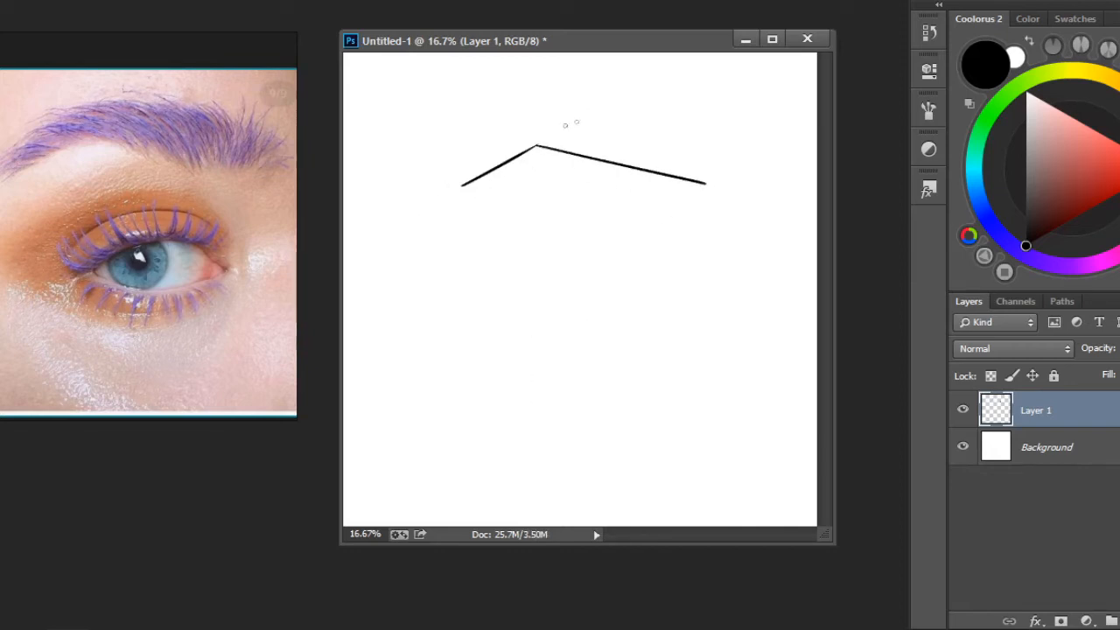
drag(458, 189, 551, 168)
drag(709, 186, 707, 217)
drag(534, 172, 709, 233)
key(ctrl+z)
drag(529, 169, 707, 210)
key(ctrl+z)
mouse_move(537, 172)
mouse_down()
mouse_move(643, 227)
mouse_move(716, 250)
mouse_up()
key(ctrl+z)
drag(530, 168, 710, 230)
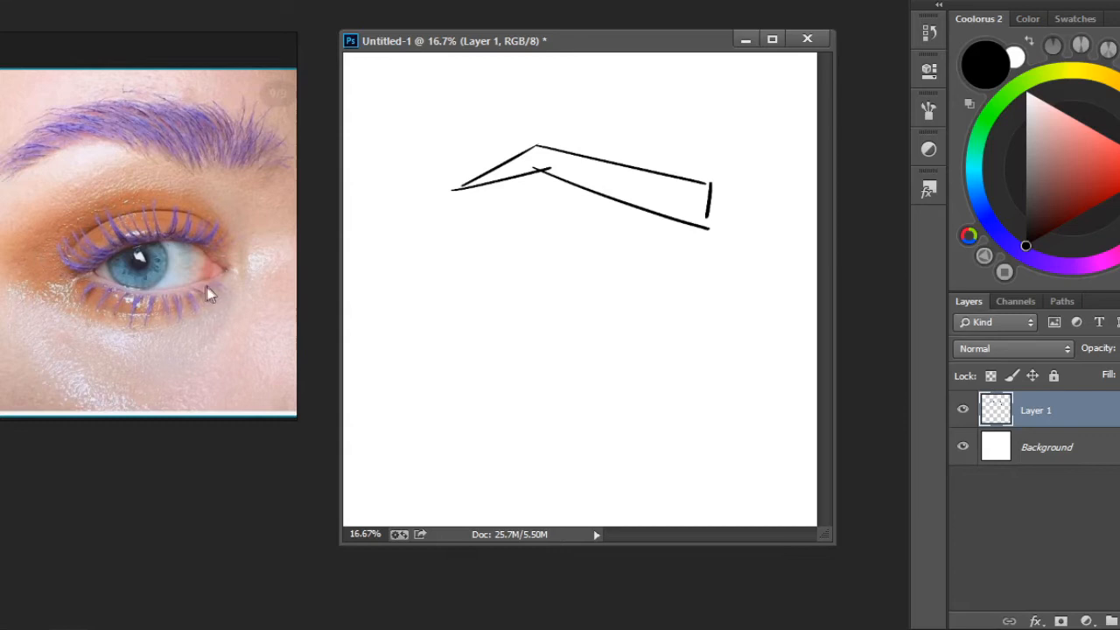
Draw a bowl-shaped guide curve below the eyebrow, connecting its tail to its inner end
click(6, 166)
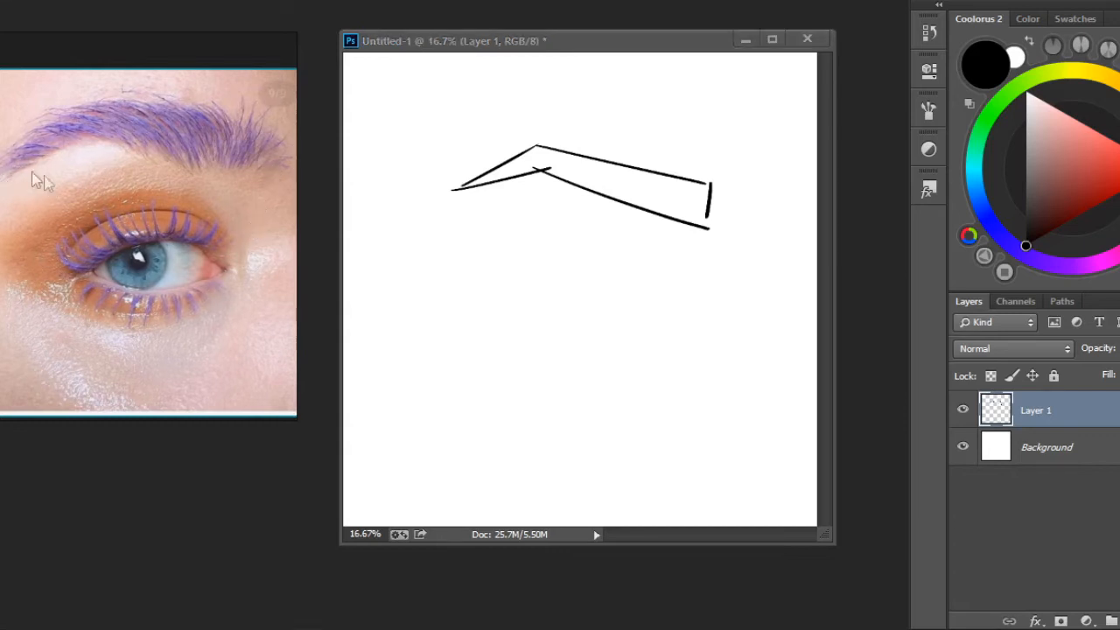
click(469, 182)
mouse_move(458, 202)
mouse_down()
mouse_move(648, 293)
mouse_move(673, 243)
mouse_up()
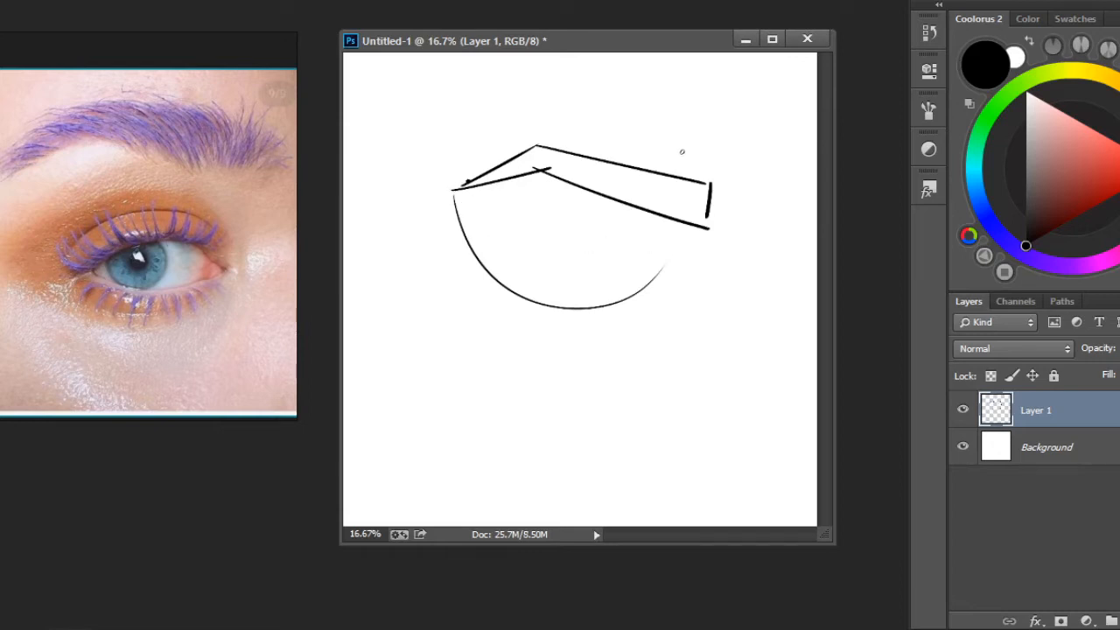
key(ctrl+z)
drag(450, 189, 683, 186)
key(ctrl+z)
mouse_move(454, 189)
mouse_down()
mouse_move(600, 318)
mouse_move(713, 179)
mouse_up()
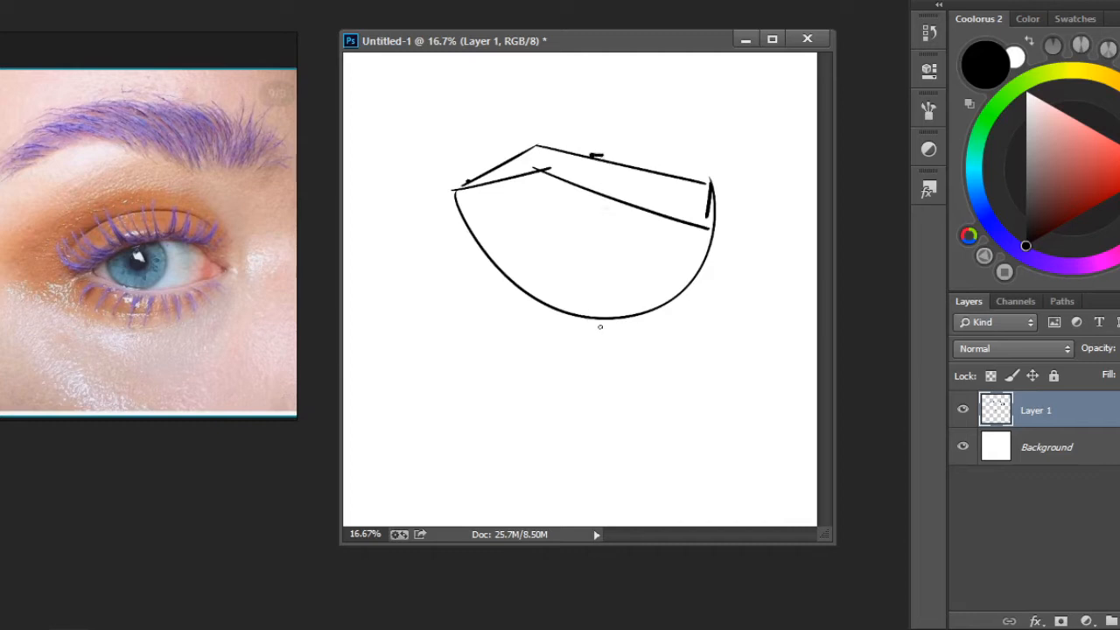
Draw a horizontal guideline midway between the brow top and the curve's base, and block in the eyelid lines below it
drag(419, 233, 790, 258)
key(ctrl+z)
drag(444, 238, 759, 247)
key(ctrl+z)
drag(423, 233, 775, 244)
key(ctrl+z)
drag(420, 233, 771, 239)
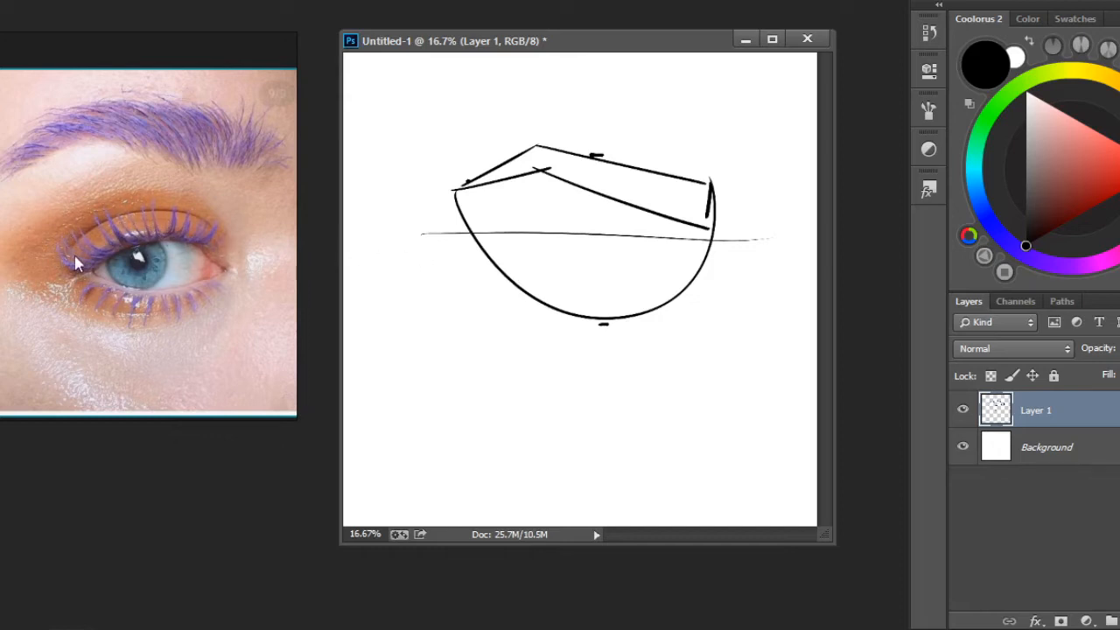
mouse_move(540, 296)
mouse_down()
mouse_move(602, 318)
mouse_move(658, 294)
mouse_up()
mouse_move(512, 303)
mouse_down()
mouse_move(627, 266)
mouse_move(740, 324)
mouse_up()
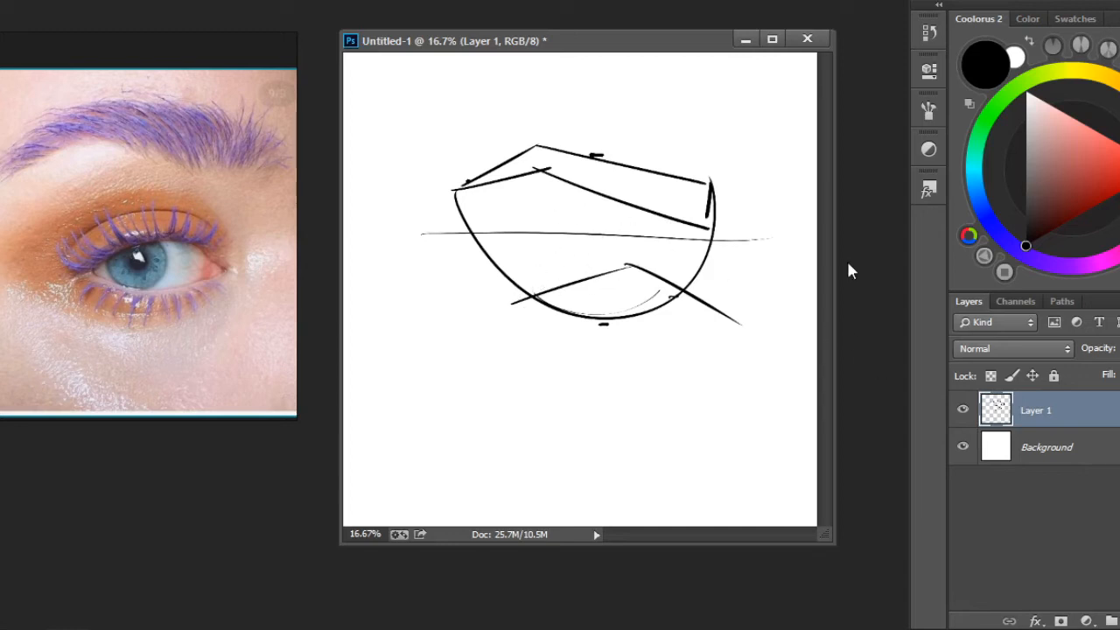
Fill the layer with white to clear the first eye sketch and the stray brow stroke
key(ctrl+BackSpace)
mouse_move(432, 206)
mouse_down()
mouse_move(750, 198)
mouse_move(767, 208)
mouse_up()
key(ctrl+z)
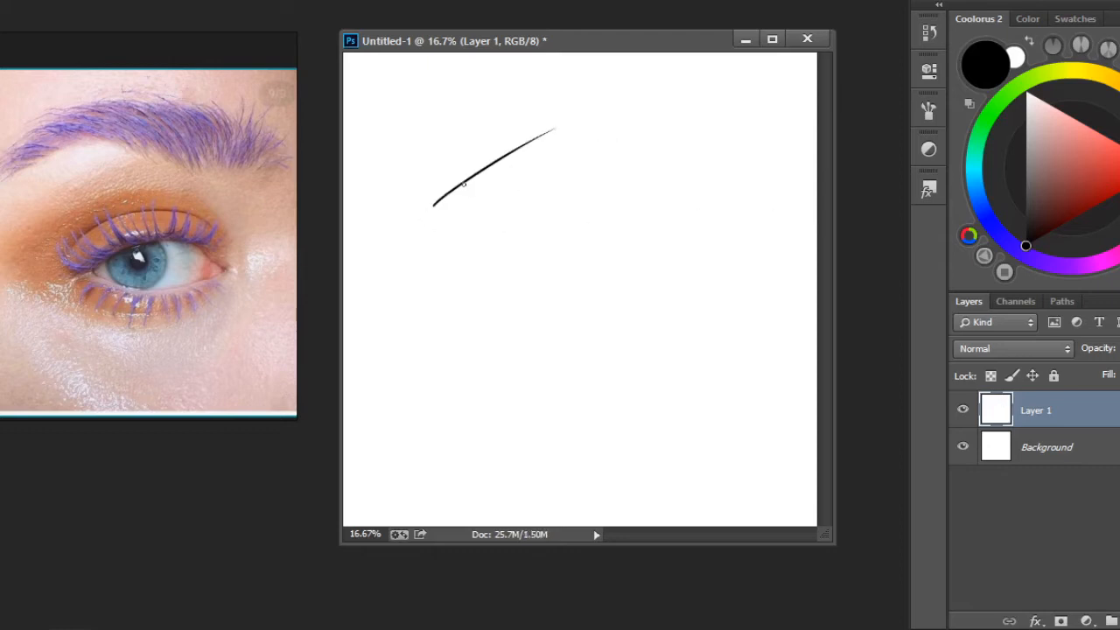
key(ctrl+BackSpace)
Redraw the eyebrow outline with a tapered tail, a peaked top edge, a sloping lower edge and a closed inner end
mouse_move(412, 198)
mouse_down()
mouse_move(522, 140)
mouse_move(723, 196)
mouse_up()
mouse_move(410, 200)
mouse_down()
mouse_move(542, 164)
mouse_move(714, 220)
mouse_move(704, 220)
mouse_up()
key(ctrl+alt+z)
key(ctrl+alt+z)
drag(512, 165, 706, 236)
drag(721, 193, 688, 231)
Draw the bowl-shaped guide curve below the eyebrow and a straight horizontal guideline across its middle
drag(410, 199, 683, 259)
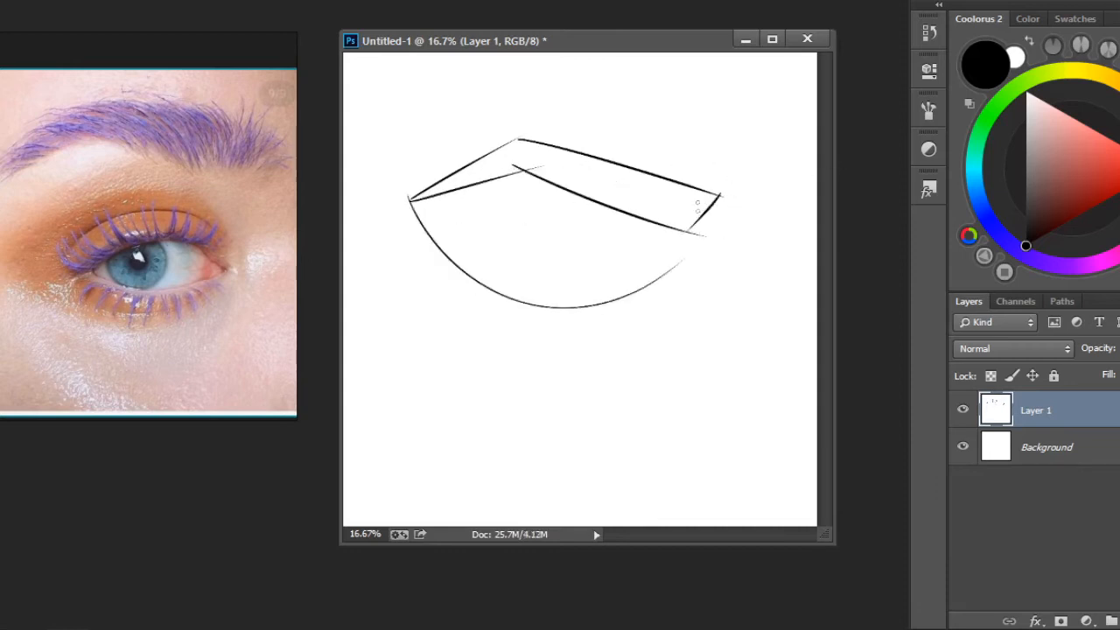
drag(396, 239, 800, 232)
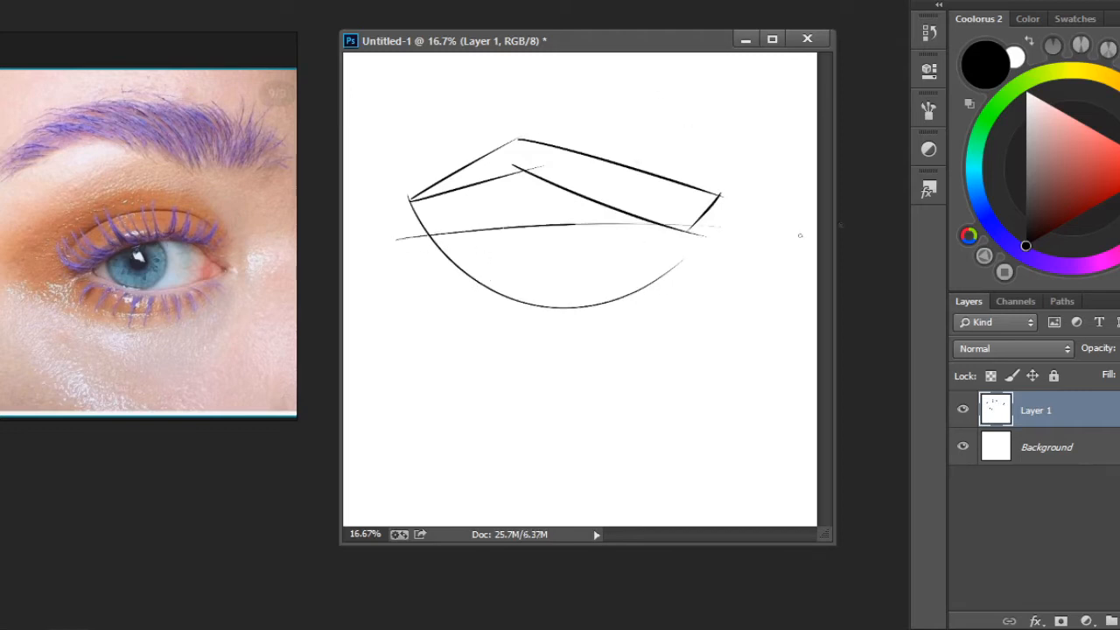
key(ctrl+alt+z)
drag(423, 242, 709, 257)
key(ctrl+alt+z)
drag(419, 234, 708, 235)
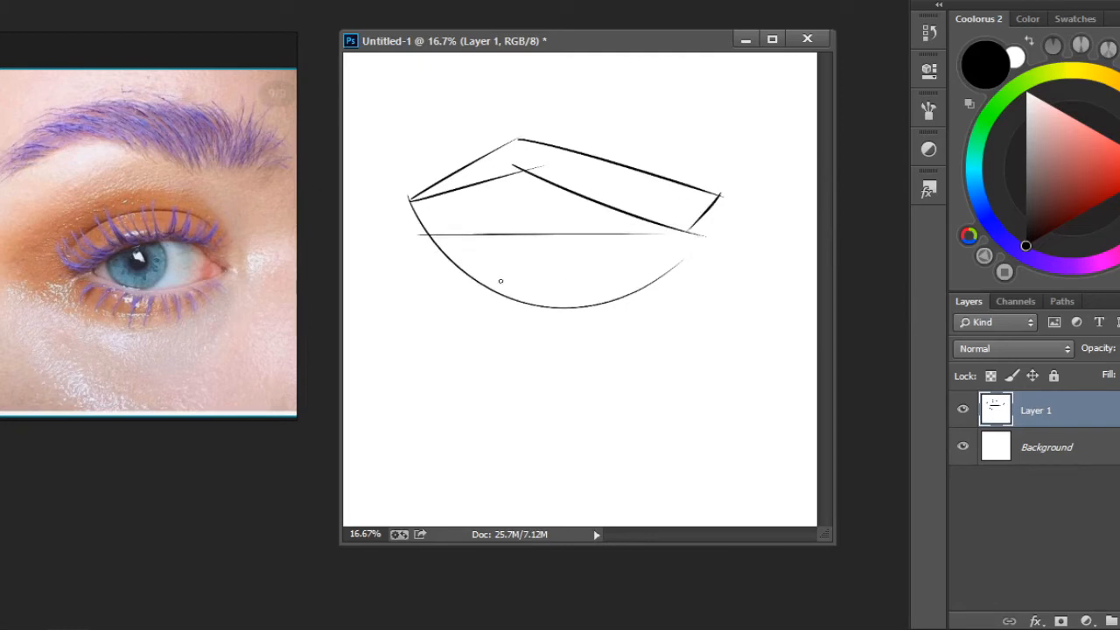
Draw the peaked upper lid line from corner to corner of the eye and an arched crease line above it
mouse_move(482, 292)
mouse_down()
mouse_move(573, 261)
mouse_move(655, 295)
mouse_up()
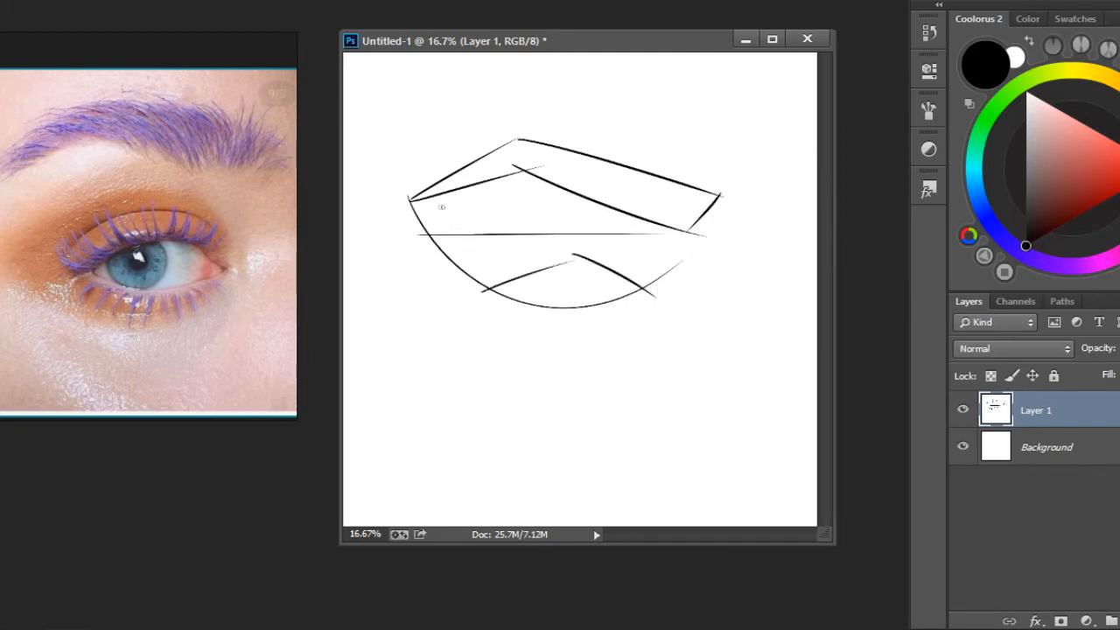
mouse_move(484, 290)
mouse_down()
mouse_move(556, 242)
mouse_move(648, 262)
mouse_up()
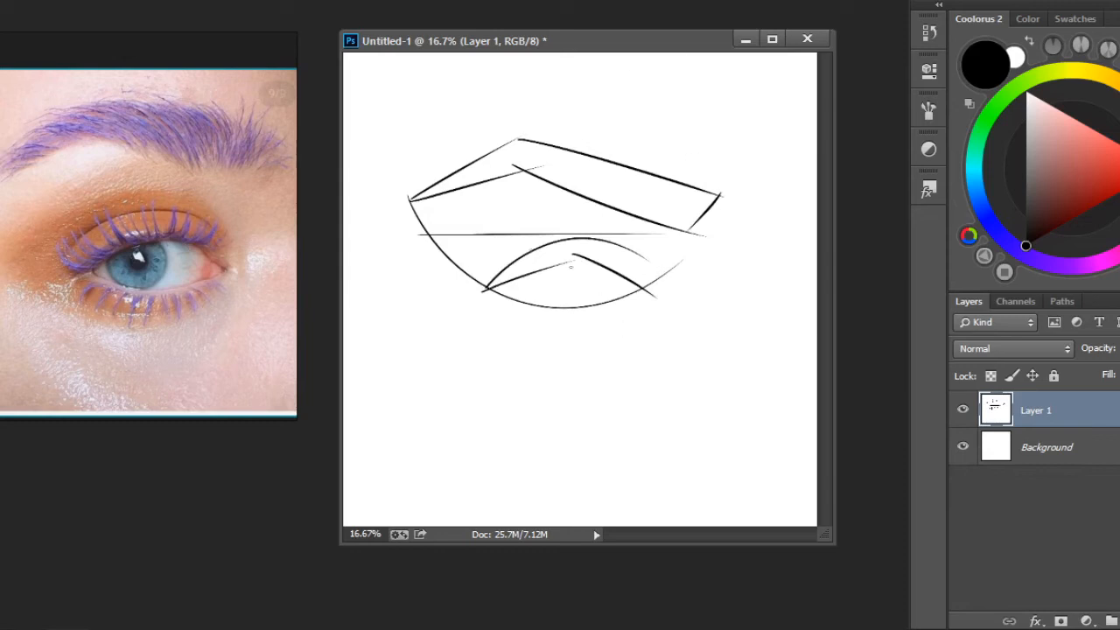
Erase the horizontal guideline, the bowl curve outside the eye and the overshooting line ends on the brow and eye
key(e)
mouse_move(431, 224)
mouse_down()
mouse_move(402, 207)
mouse_move(438, 225)
mouse_move(640, 232)
mouse_move(504, 244)
mouse_up()
drag(439, 232, 470, 287)
mouse_move(656, 293)
mouse_down()
mouse_move(672, 268)
mouse_move(649, 289)
mouse_up()
mouse_move(538, 167)
mouse_down()
mouse_move(525, 156)
mouse_move(520, 166)
mouse_up()
drag(707, 234, 705, 230)
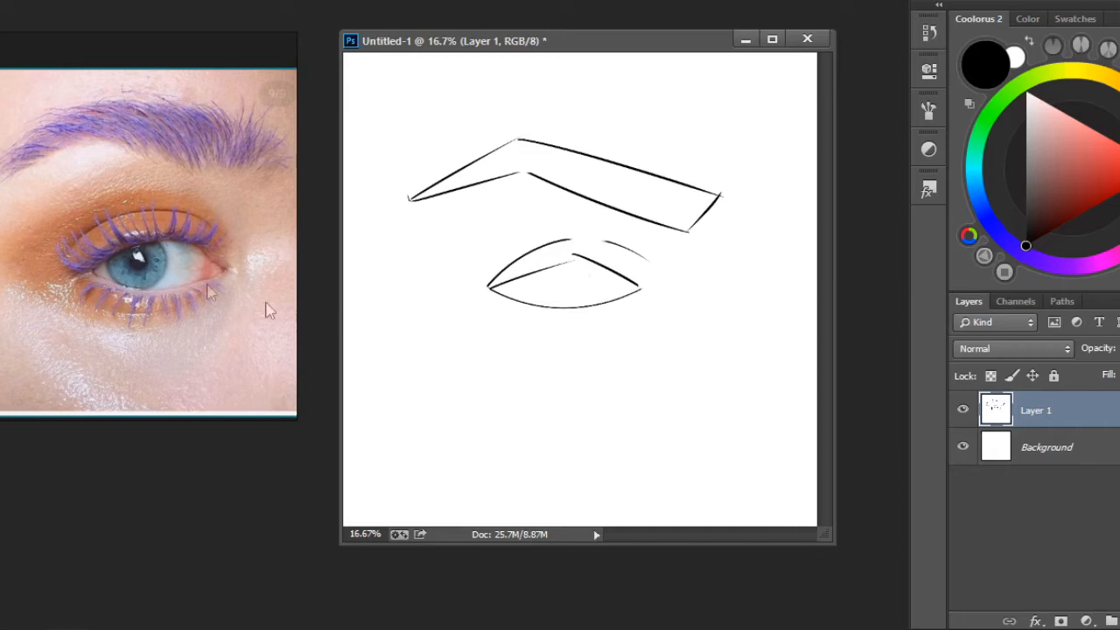
Draw the iris as a circle cut off by the upper lid and erase the part extending below the lower lid
mouse_move(551, 247)
mouse_down()
mouse_move(526, 254)
mouse_move(564, 256)
mouse_move(504, 270)
mouse_up()
key(ctrl+z)
key(ctrl+z)
key(ctrl+z)
key(ctrl+z)
key(e)
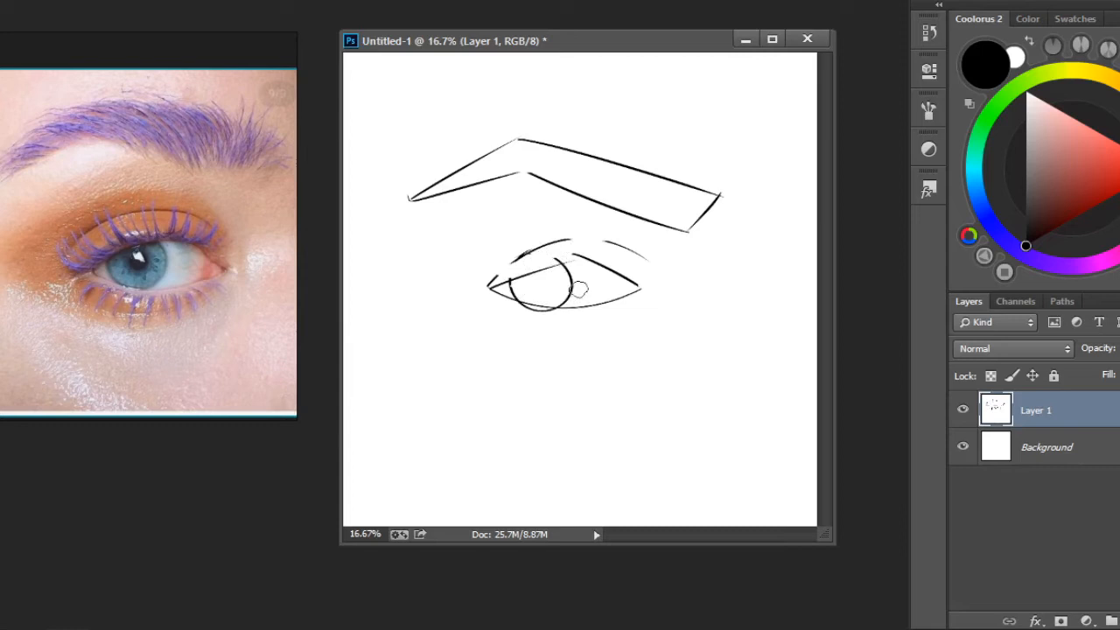
drag(534, 310, 520, 311)
Strengthen the upper lid line over the iris and add the inner-corner curve and a small circular pupil
key(b)
drag(525, 272, 572, 256)
mouse_move(399, 85)
mouse_down()
mouse_move(457, 111)
mouse_move(438, 82)
mouse_up()
mouse_move(522, 79)
mouse_down()
mouse_move(511, 114)
mouse_move(389, 88)
mouse_move(410, 118)
mouse_move(423, 87)
mouse_move(456, 107)
mouse_move(453, 85)
mouse_move(445, 112)
mouse_move(508, 94)
mouse_move(510, 109)
mouse_move(541, 121)
mouse_up()
key(e)
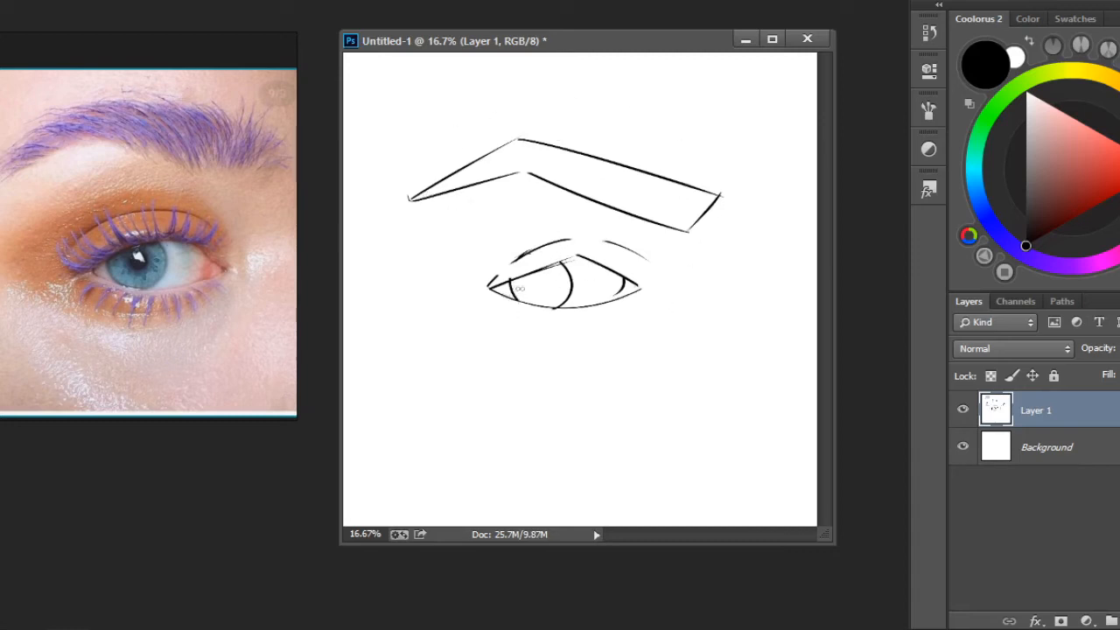
mouse_move(537, 275)
mouse_down()
mouse_move(532, 289)
mouse_move(539, 275)
mouse_up()
Rework the crease line above the eye with the eraser and brush, joining its gaps and shortening its inner end
key(e)
mouse_move(525, 257)
mouse_down()
mouse_move(611, 211)
mouse_move(548, 273)
mouse_move(503, 271)
mouse_move(596, 236)
mouse_move(580, 240)
mouse_move(623, 248)
mouse_up()
key(b)
mouse_move(600, 242)
mouse_down()
mouse_move(668, 276)
mouse_move(646, 240)
mouse_up()
key(e)
key(b)
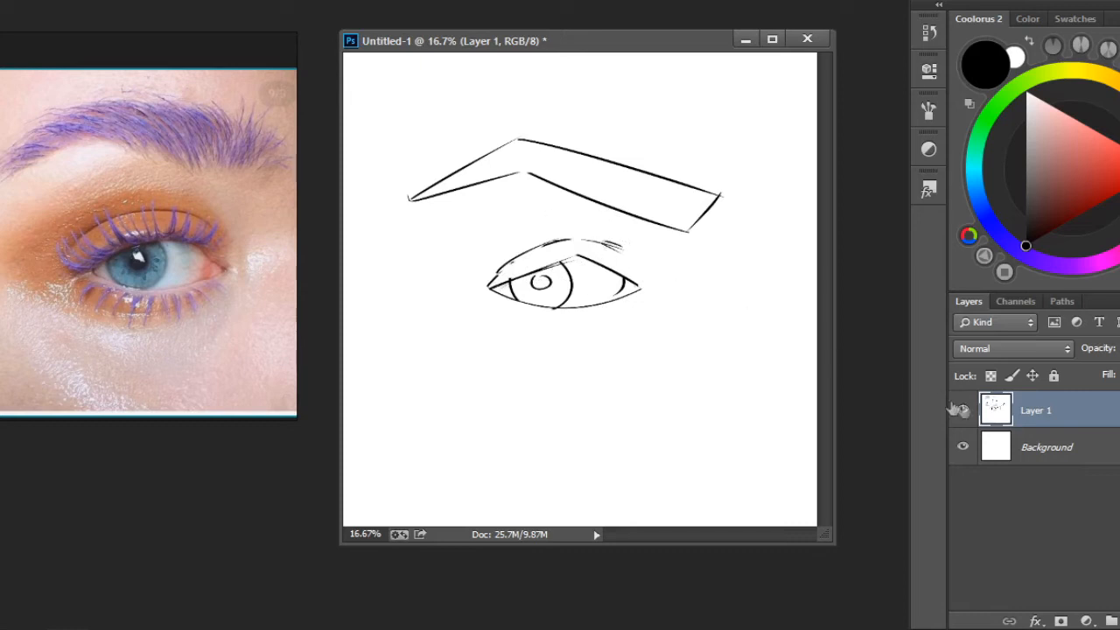
Add a new layer above the sketch, lower the opacity of Layer 1 and make Layer 2 active again
key(ctrl+shift+n)
key(Return)
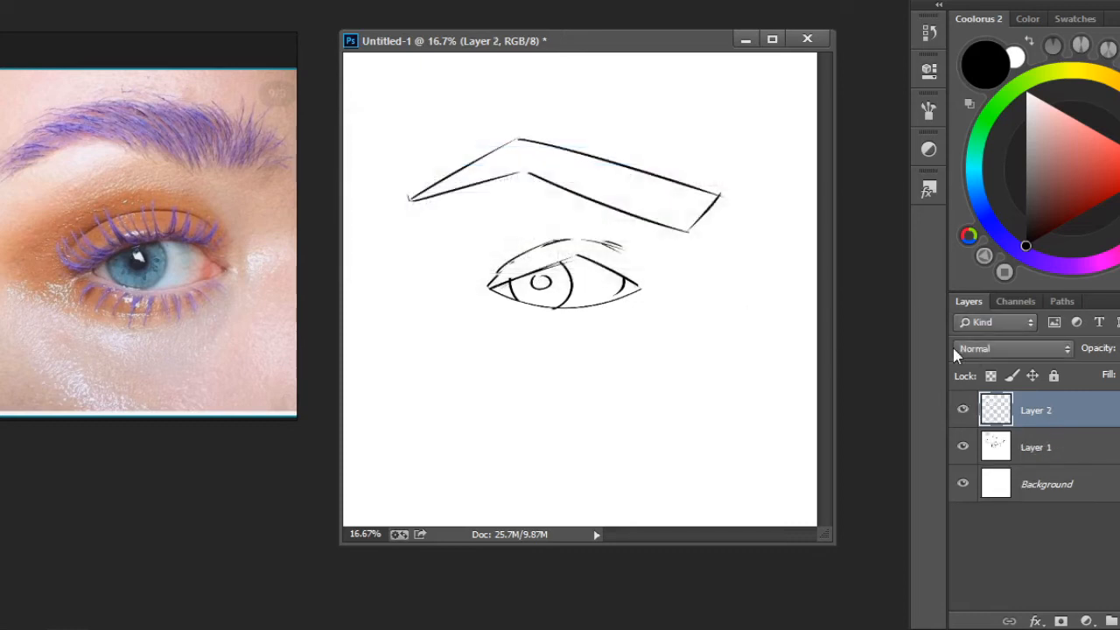
click(1036, 447)
drag(1101, 349, 1079, 350)
key(alt+bracketright)
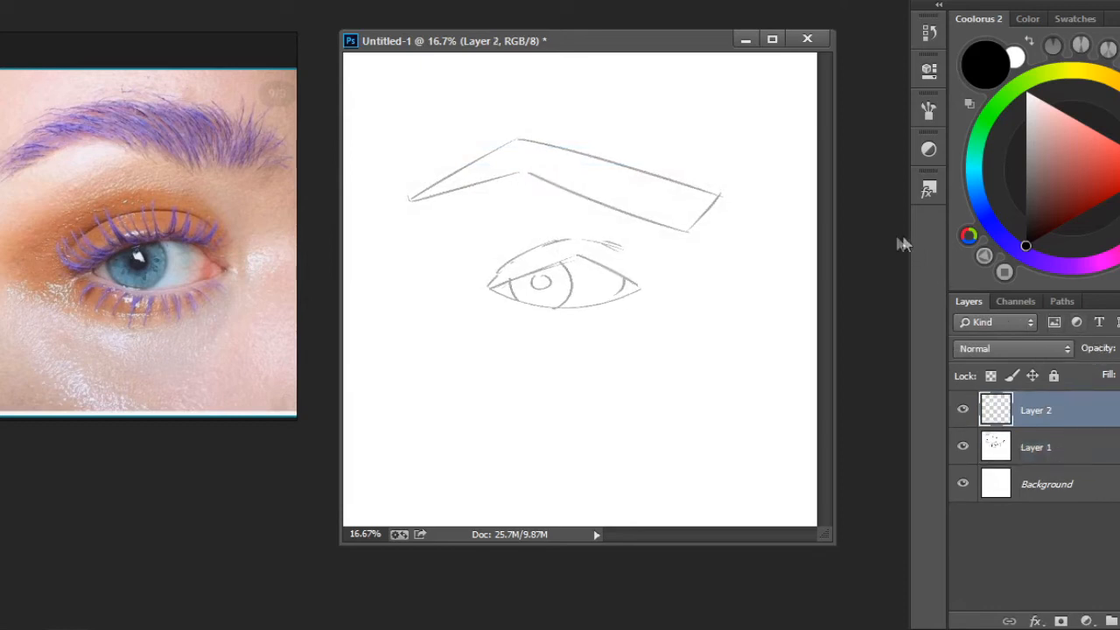
Fill the eyebrow outline with short tapered black hair strokes, running from the thin tail to the wide inner end
drag(424, 192, 409, 196)
drag(433, 184, 416, 189)
mouse_move(455, 184)
mouse_down()
mouse_move(422, 183)
mouse_move(429, 179)
mouse_up()
drag(478, 183, 427, 174)
mouse_move(495, 180)
mouse_down()
mouse_move(437, 168)
mouse_move(449, 169)
mouse_up()
mouse_move(502, 171)
mouse_down()
mouse_move(454, 165)
mouse_move(463, 157)
mouse_up()
mouse_move(509, 173)
mouse_down()
mouse_move(461, 159)
mouse_move(470, 156)
mouse_up()
drag(519, 167, 483, 150)
drag(525, 172, 492, 146)
drag(531, 168, 501, 141)
drag(535, 177, 505, 149)
drag(542, 172, 517, 138)
mouse_move(559, 177)
mouse_down()
mouse_move(527, 134)
mouse_move(534, 142)
mouse_up()
drag(573, 191, 551, 140)
mouse_move(588, 196)
mouse_down()
mouse_move(565, 141)
mouse_move(586, 181)
mouse_up()
drag(602, 207, 573, 153)
drag(607, 192, 588, 154)
mouse_move(613, 210)
mouse_down()
mouse_move(587, 154)
mouse_move(602, 158)
mouse_up()
mouse_move(632, 206)
mouse_down()
mouse_move(609, 158)
mouse_move(627, 159)
mouse_up()
drag(646, 217, 637, 163)
mouse_move(660, 220)
mouse_down()
mouse_move(647, 161)
mouse_move(657, 175)
mouse_up()
drag(672, 222, 667, 161)
mouse_move(685, 229)
mouse_down()
mouse_move(681, 158)
mouse_move(682, 173)
mouse_up()
drag(696, 228, 698, 180)
mouse_move(712, 219)
mouse_down()
mouse_move(711, 188)
mouse_move(721, 201)
mouse_up()
drag(715, 226, 674, 182)
drag(660, 207, 650, 175)
drag(651, 212, 639, 159)
drag(649, 203, 634, 157)
mouse_move(641, 205)
mouse_down()
mouse_move(622, 152)
mouse_move(609, 163)
mouse_up()
drag(598, 203, 567, 147)
drag(569, 177, 551, 140)
drag(587, 196, 569, 171)
drag(560, 168, 544, 144)
drag(574, 191, 542, 149)
mouse_move(559, 189)
mouse_down()
mouse_move(518, 142)
mouse_move(510, 149)
mouse_up()
drag(530, 180, 517, 170)
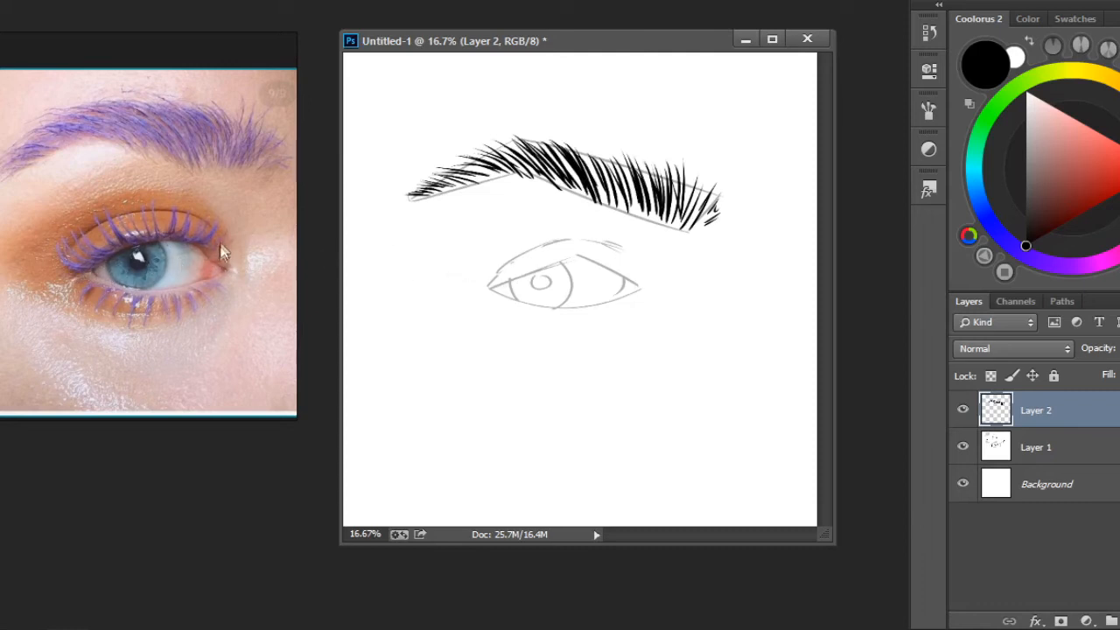
Ink the upper and lower lid lines in black over the sketch, redoing strokes until the eye outline closes at both corners
drag(490, 289, 580, 259)
key(ctrl+z)
drag(491, 288, 612, 266)
mouse_move(506, 320)
mouse_down()
mouse_move(568, 290)
mouse_move(643, 309)
mouse_move(629, 325)
mouse_move(552, 343)
mouse_move(508, 323)
mouse_up()
key(ctrl+z)
drag(484, 425, 815, 181)
key(ctrl+z)
drag(605, 266, 638, 285)
key(ctrl+z)
drag(605, 265, 635, 286)
key(ctrl+z)
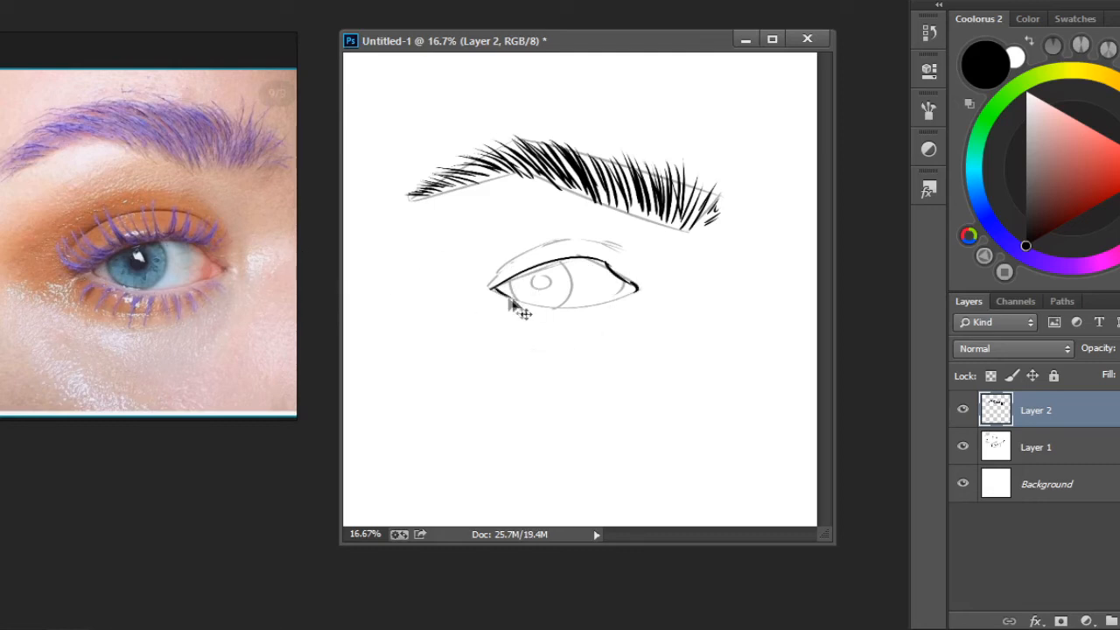
drag(495, 290, 626, 295)
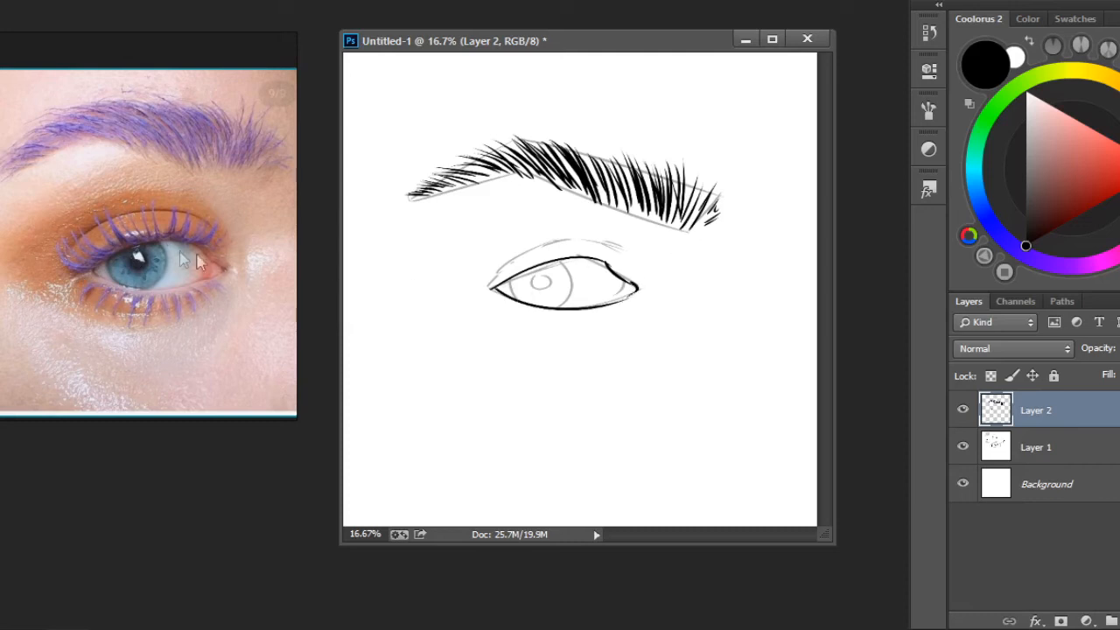
Ink the tear-duct curve at the inner corner, the iris edges and the pupil circle over the faded sketch
drag(623, 278, 618, 299)
drag(564, 259, 565, 304)
key(ctrl+z)
drag(562, 261, 561, 305)
key(ctrl+z)
drag(560, 263, 565, 304)
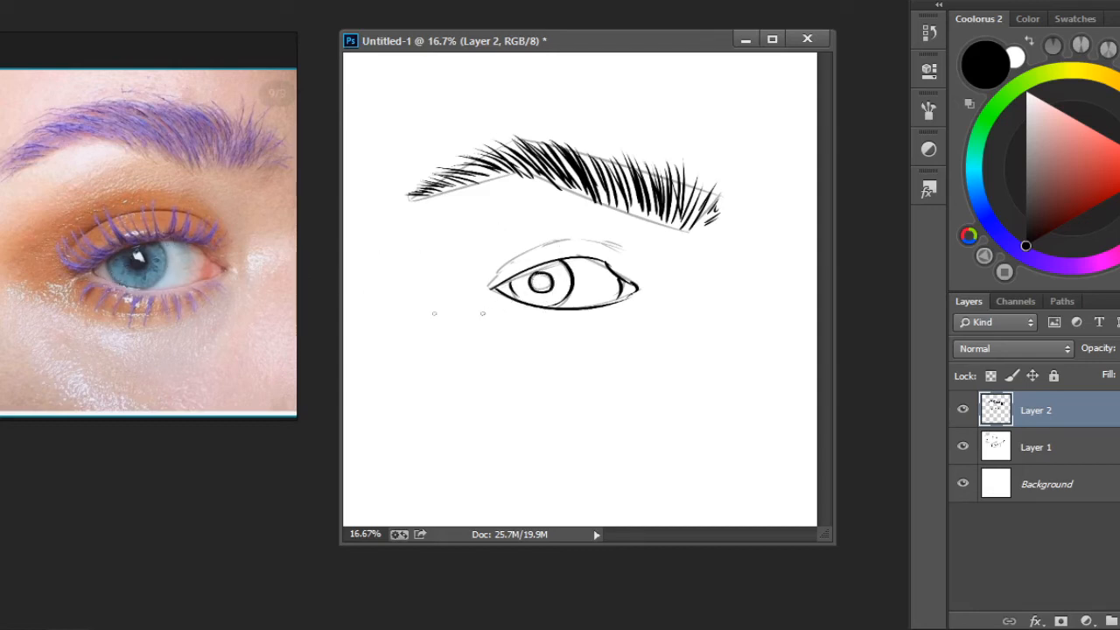
Draw a thin fold line below the lower lid and trace the arched crease above the upper lid
mouse_move(505, 317)
mouse_down()
mouse_move(555, 325)
mouse_move(607, 306)
mouse_up()
drag(487, 278, 622, 245)
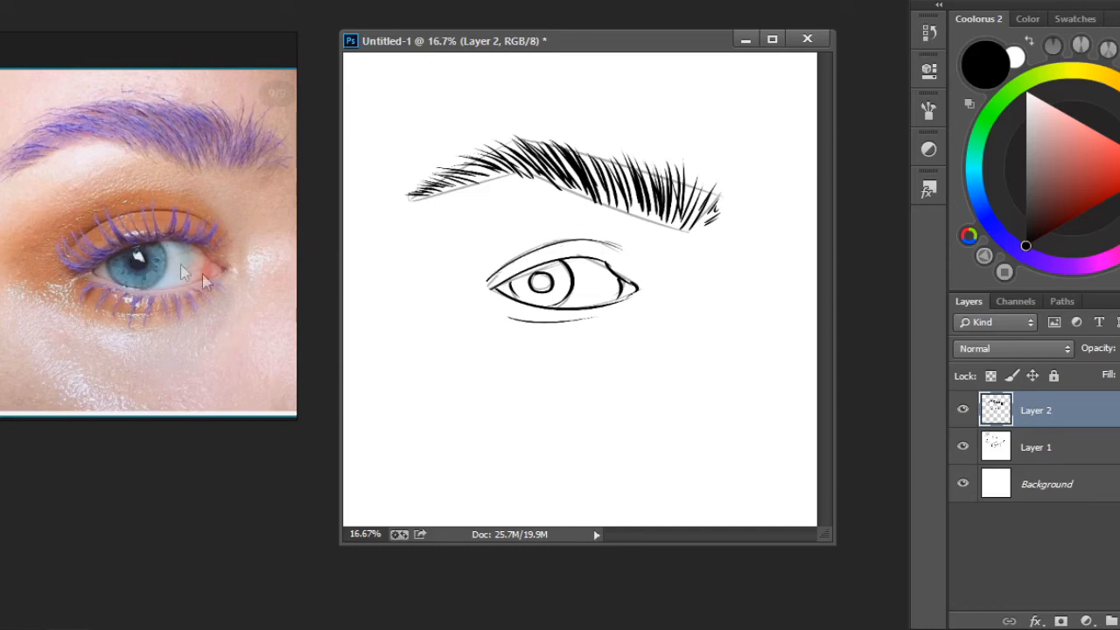
Draw curved upper lashes along the whole upper lid, from the inner corner to the outer corner
mouse_move(612, 266)
mouse_down()
mouse_move(577, 262)
mouse_move(581, 235)
mouse_move(573, 260)
mouse_move(563, 233)
mouse_move(556, 263)
mouse_move(542, 242)
mouse_move(551, 238)
mouse_move(507, 244)
mouse_up()
key(ctrl+z)
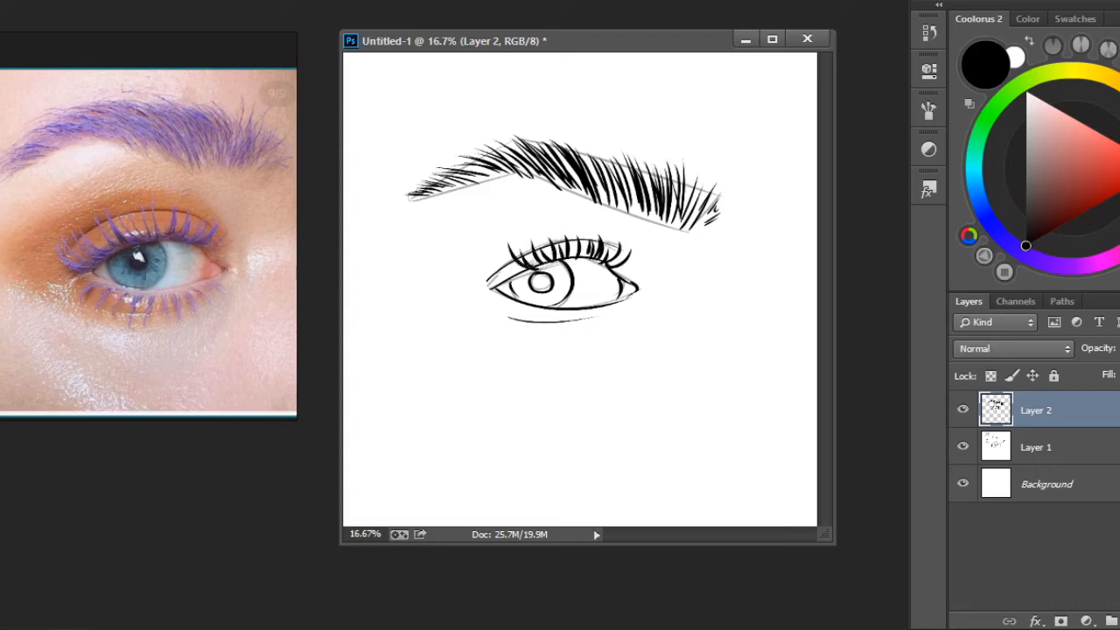
mouse_move(497, 281)
mouse_down()
mouse_move(479, 272)
mouse_move(485, 256)
mouse_up()
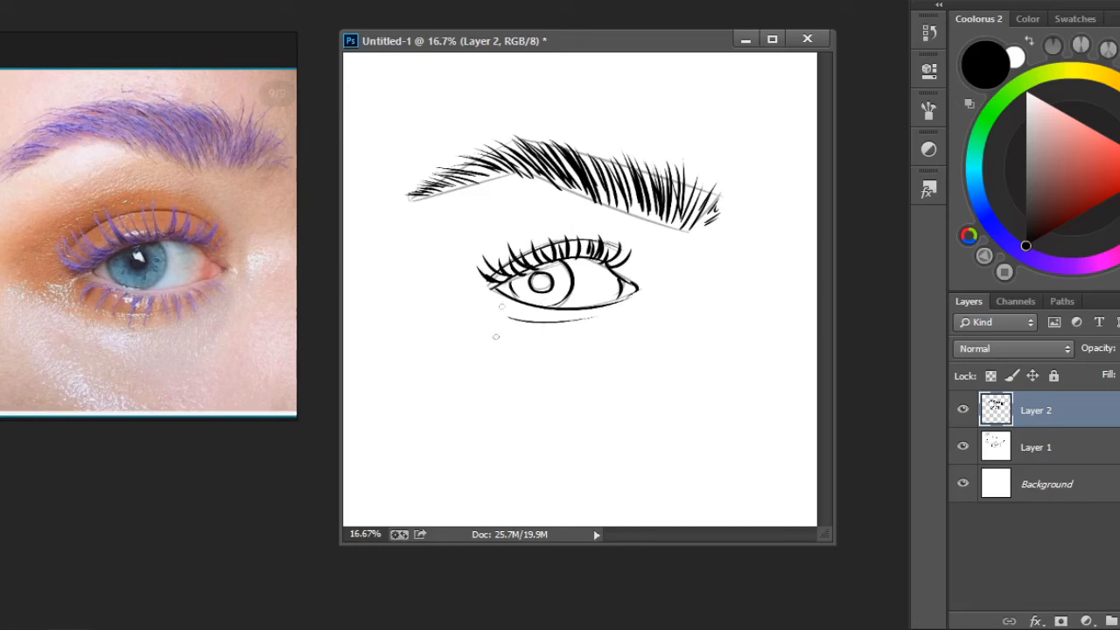
Fill the pupil black with a small erased highlight, and add the remaining outer lashes and short lower lashes
drag(541, 281, 544, 262)
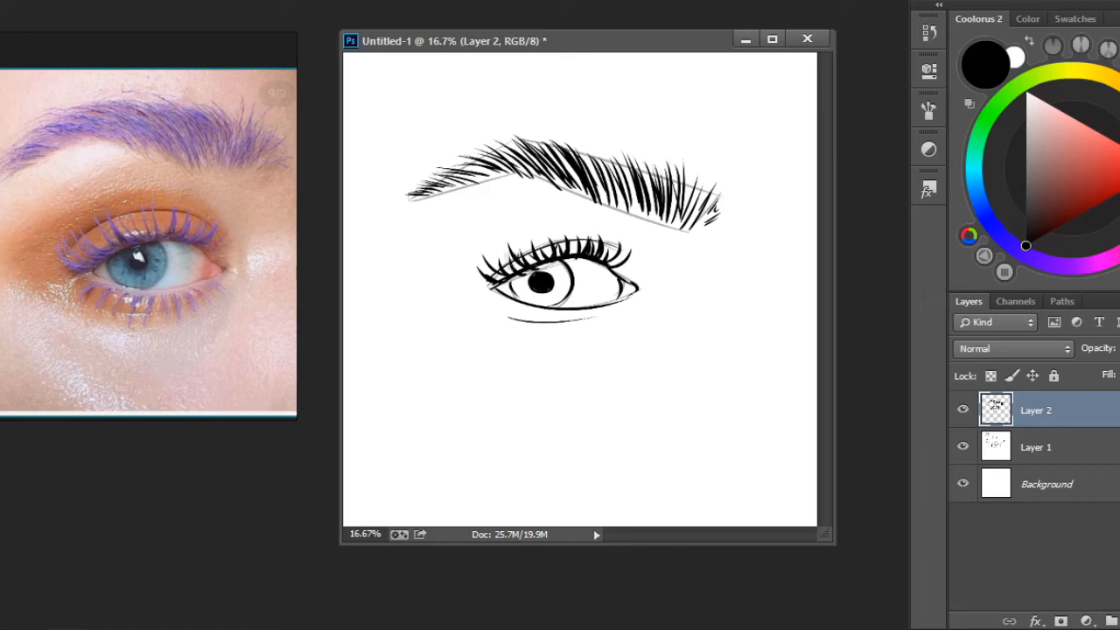
drag(497, 283, 473, 278)
drag(486, 269, 477, 260)
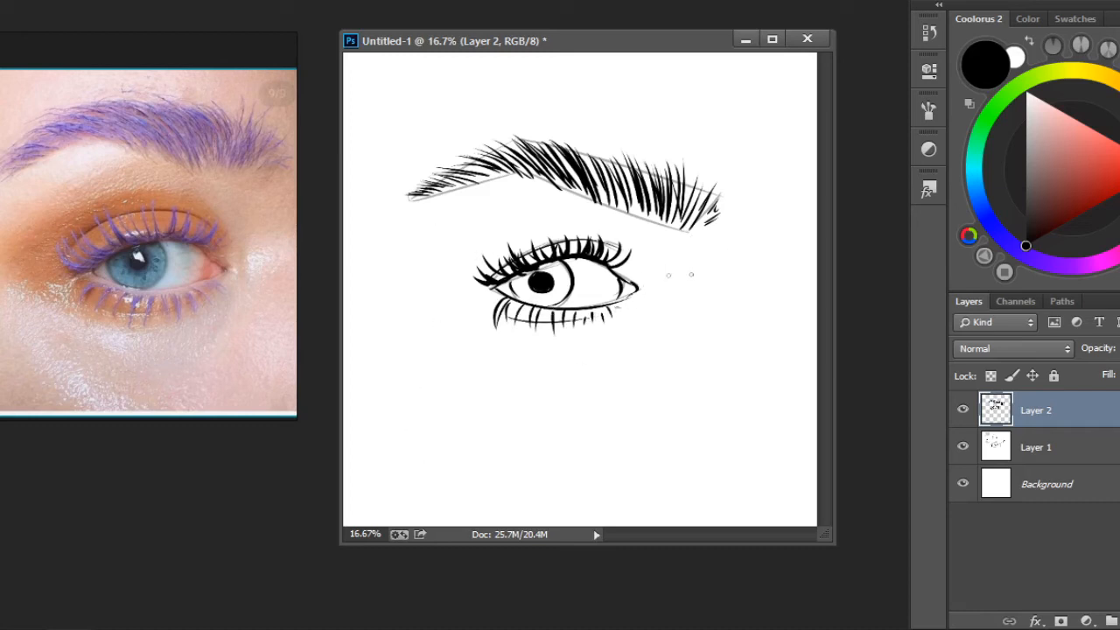
key(ctrl+z)
key(e)
Hide and delete the sketch on Layer 1, keeping the inked Layer 2 active
click(962, 446)
click(999, 450)
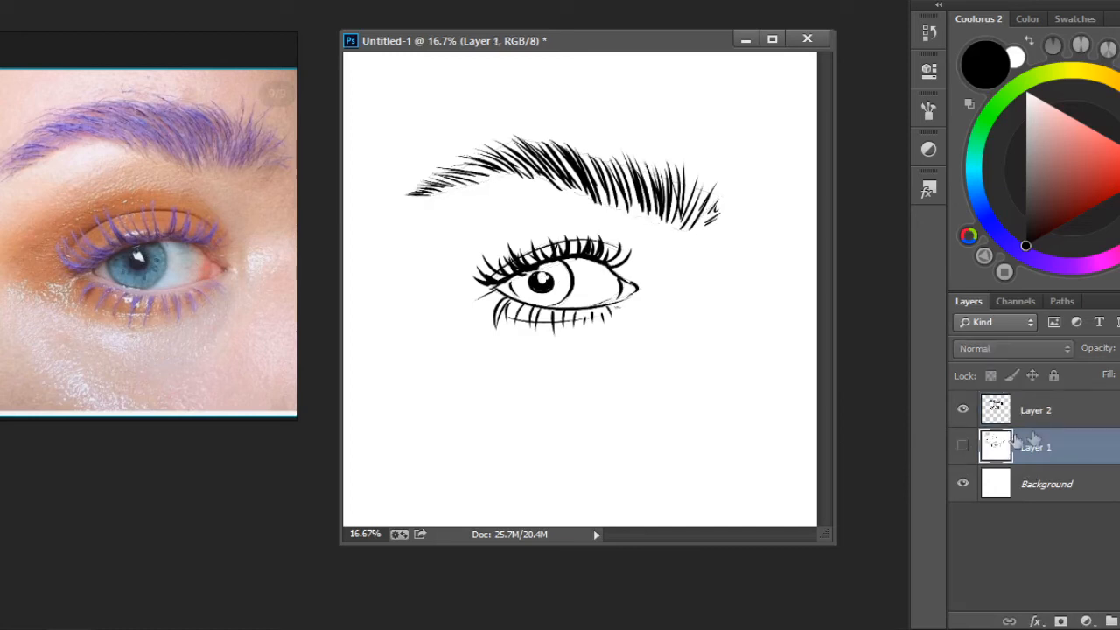
key(Delete)
click(1023, 408)
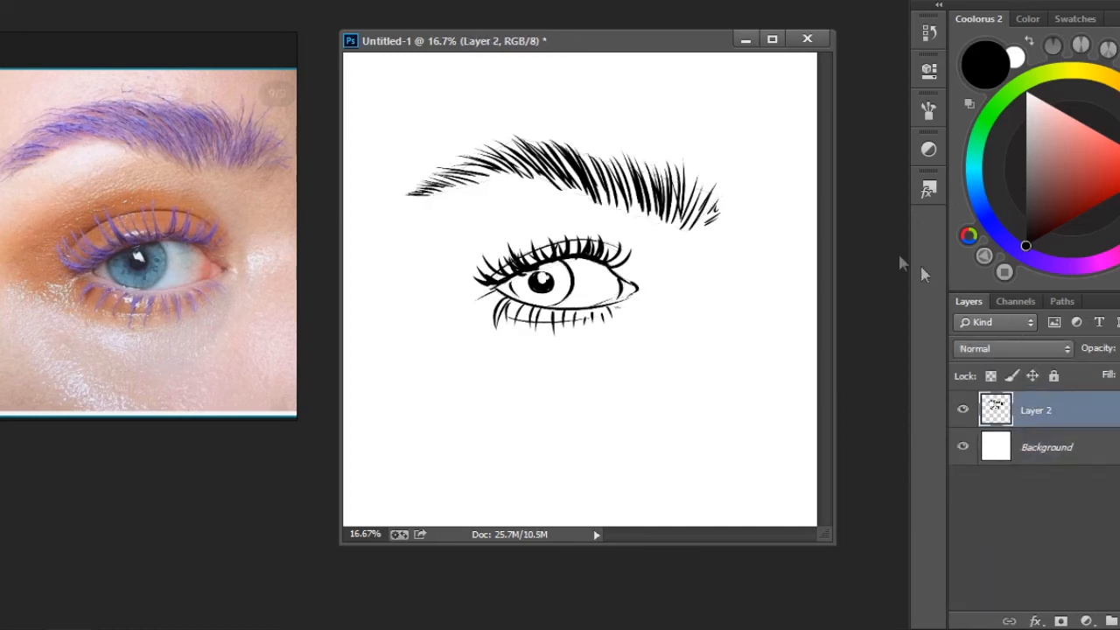
Create a new layer directly above the background and choose the hard round brush at 30 px with 100% hardness
click(1037, 447)
key(ctrl+shift+n)
key(Return)
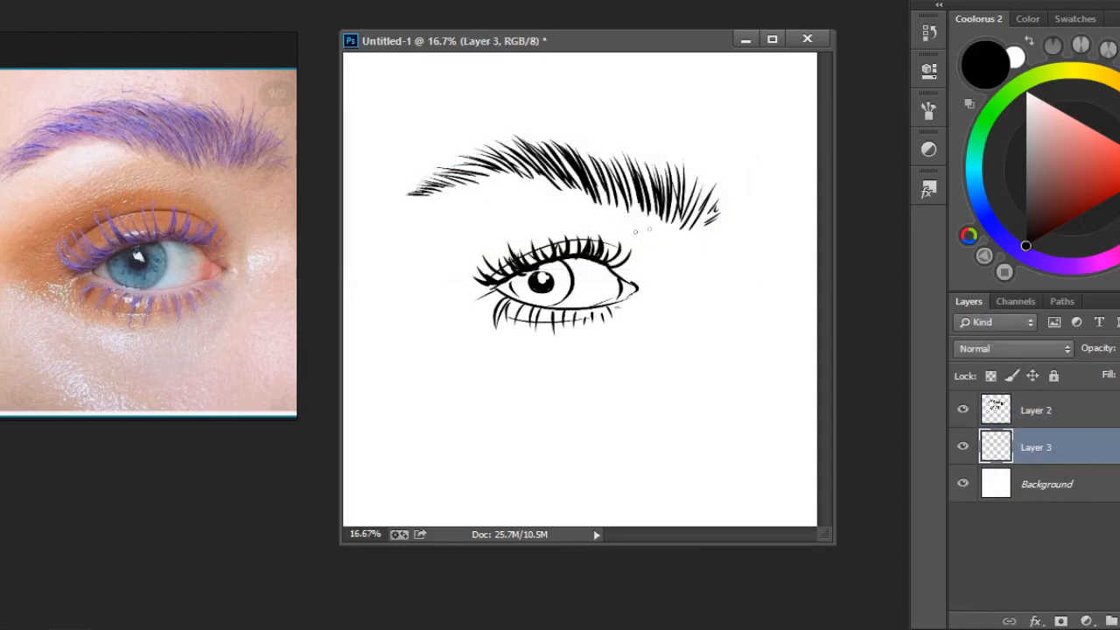
right_click(636, 231)
click(691, 355)
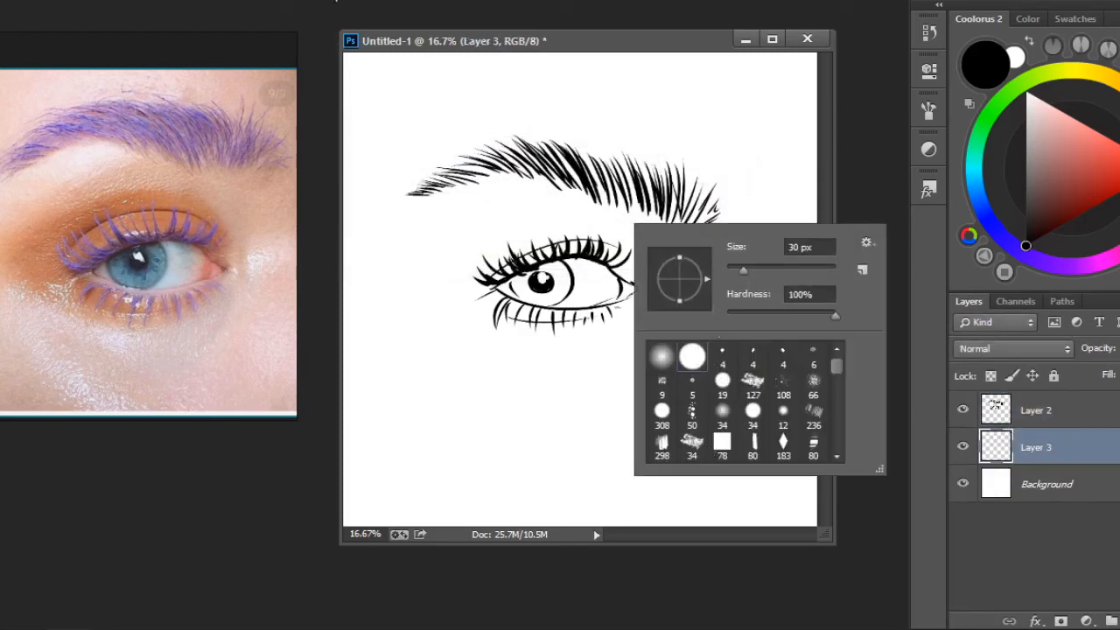
key(Return)
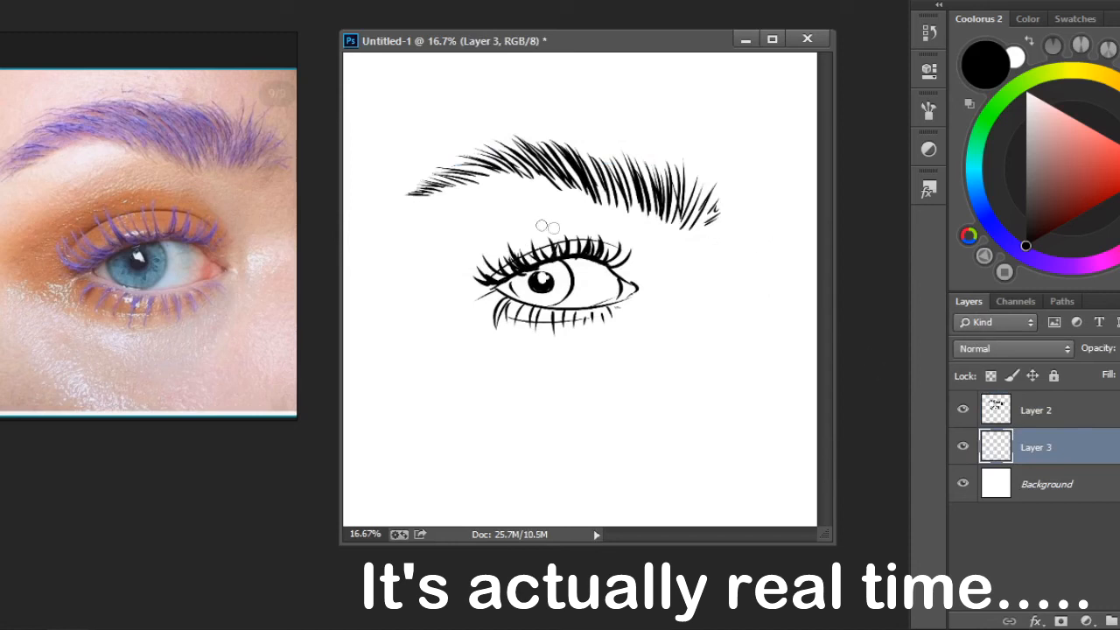
Paint the skin around the eye and brow with broad strokes of muted peach, and layer a brighter peach over them
click(1065, 137)
click(1119, 133)
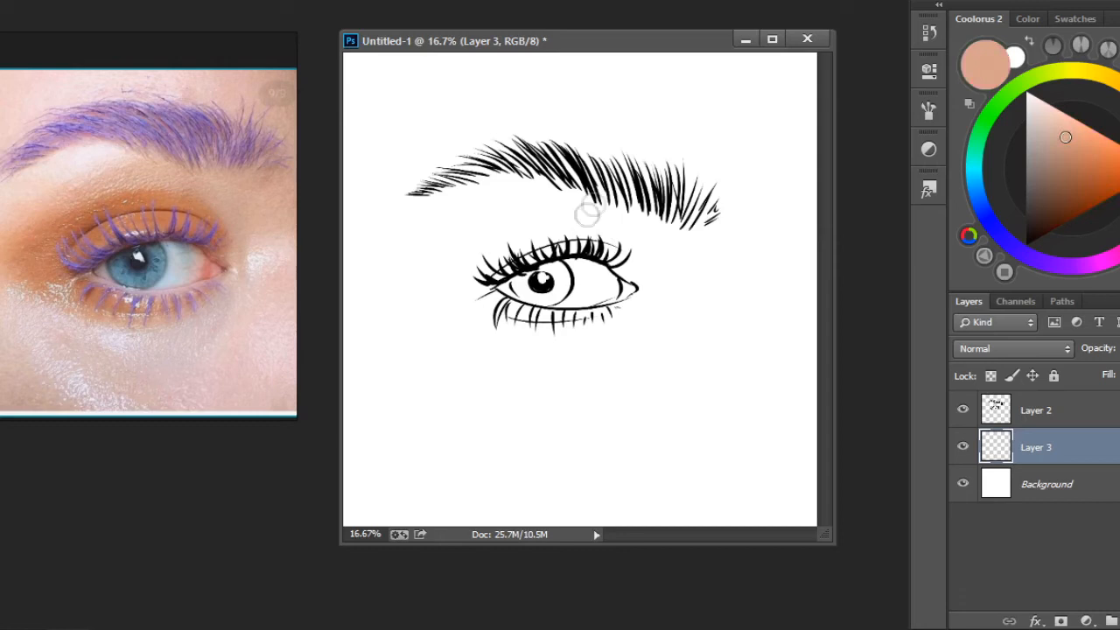
mouse_move(525, 243)
mouse_down()
mouse_move(508, 385)
mouse_move(667, 415)
mouse_up()
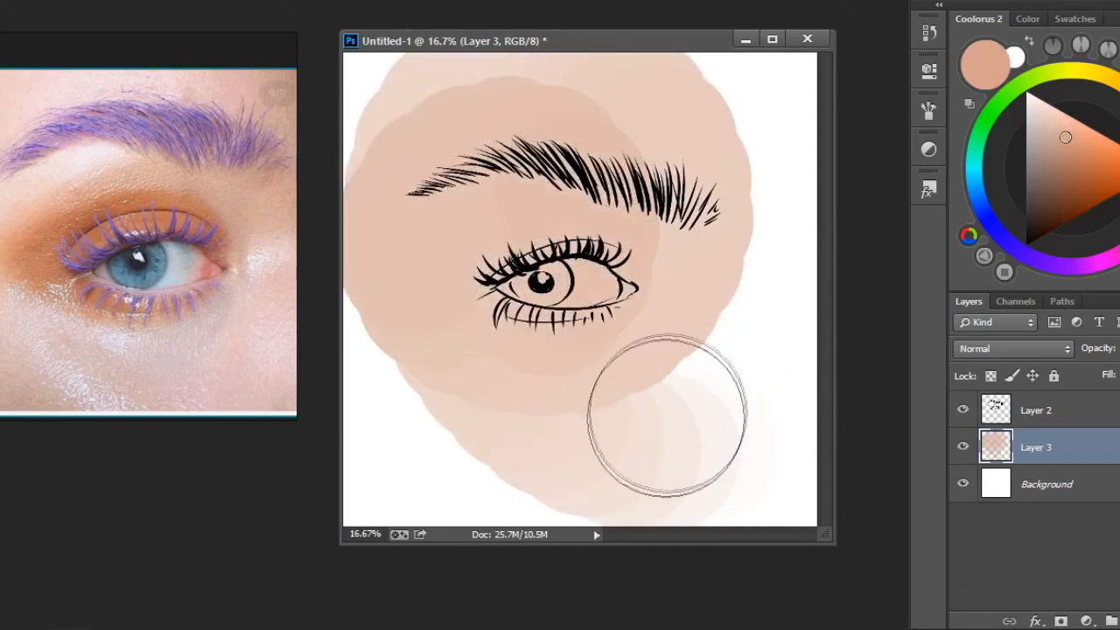
drag(643, 190, 509, 313)
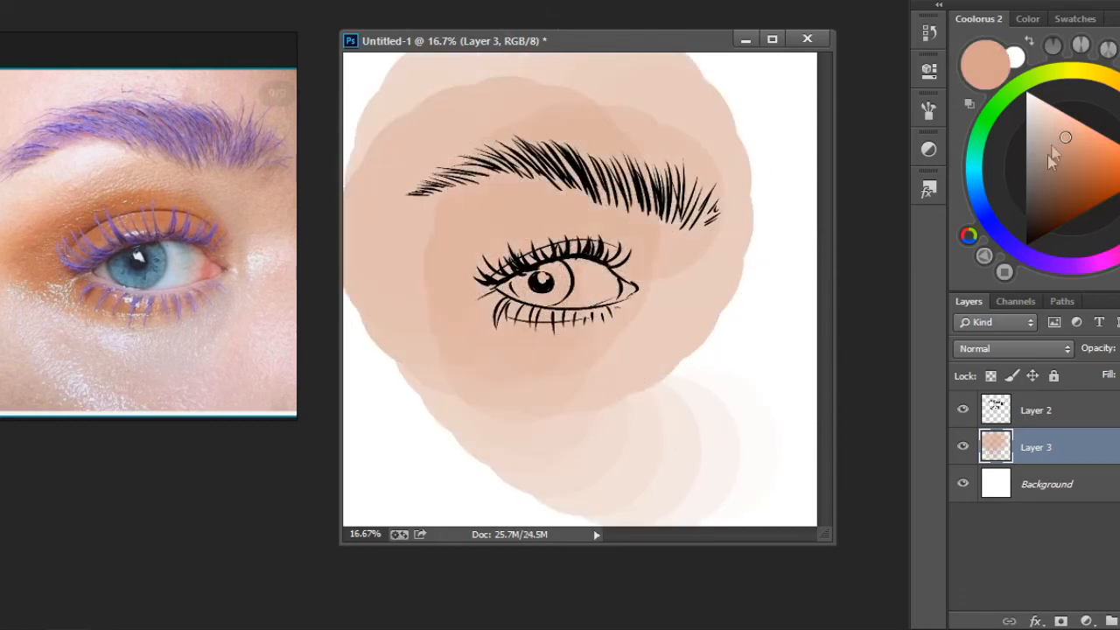
drag(1053, 157, 1066, 113)
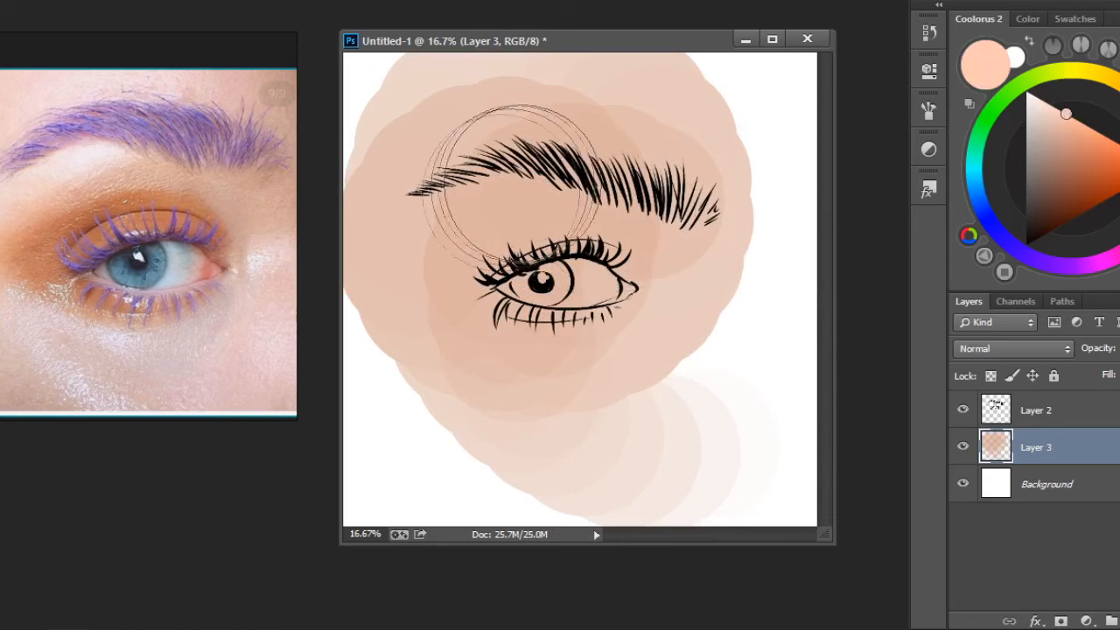
mouse_move(457, 214)
mouse_down()
mouse_move(560, 229)
mouse_move(572, 328)
mouse_move(412, 351)
mouse_move(403, 438)
mouse_up()
Paint a very pale peach highlight under the outer half of the eyebrow, using a progressively smaller brush
drag(1054, 134, 1037, 97)
key(bracketleft)
key(bracketleft)
drag(445, 231, 505, 210)
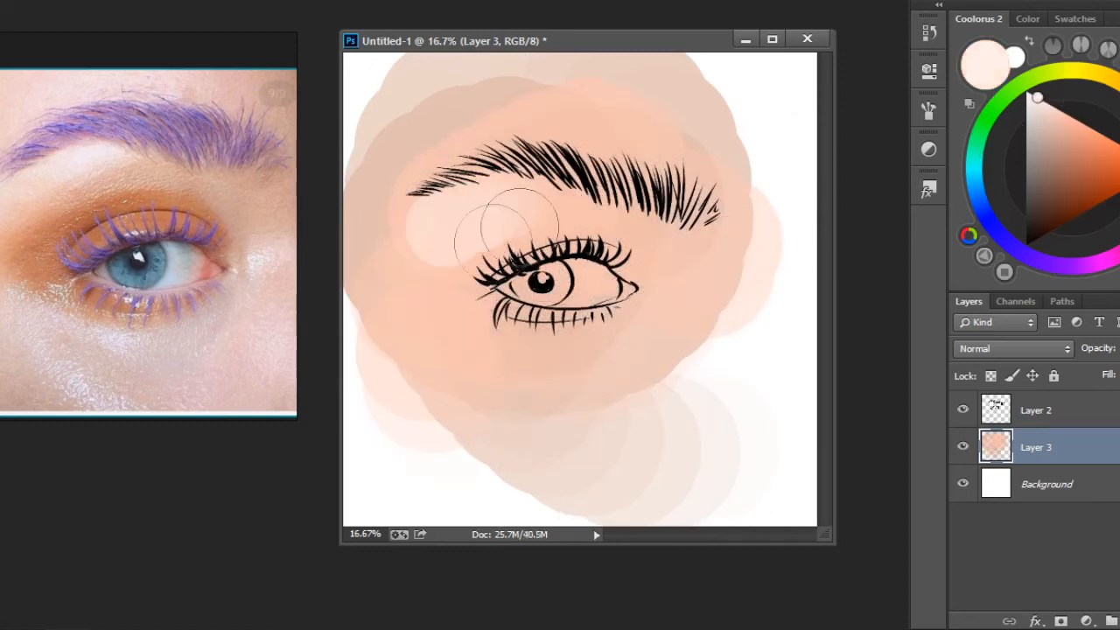
key(bracketleft)
key(bracketleft)
key(bracketleft)
key(bracketleft)
key(bracketleft)
drag(433, 236, 519, 195)
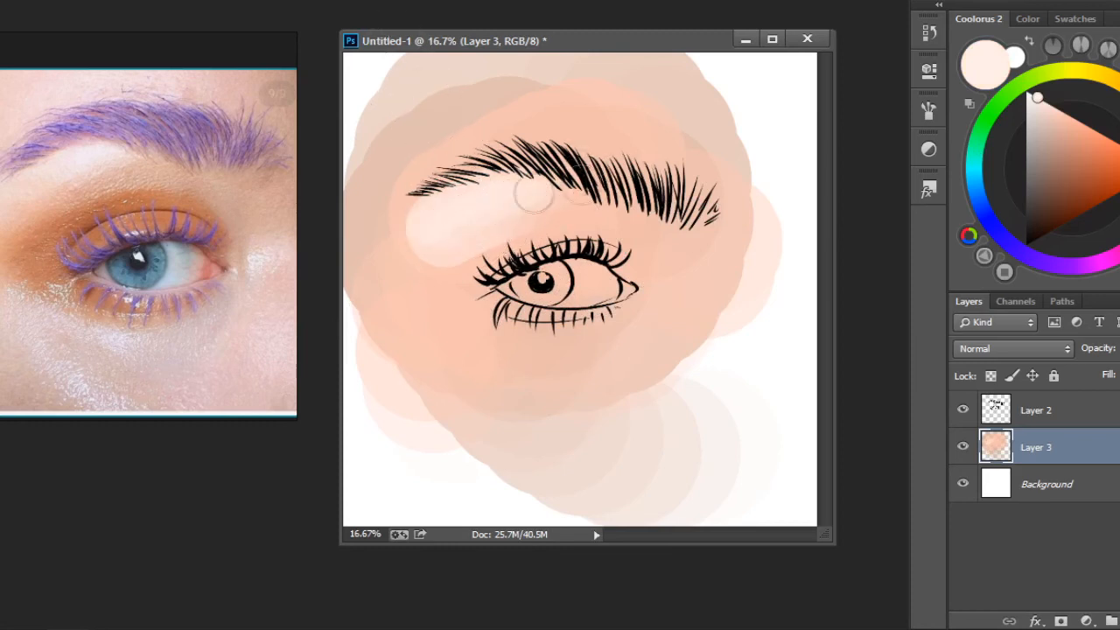
Paint the white of the eye in pure white with a smaller brush
drag(1037, 97, 1026, 91)
key(bracketleft)
key(bracketleft)
mouse_move(516, 286)
mouse_down()
mouse_move(566, 274)
mouse_move(584, 292)
mouse_move(603, 294)
mouse_move(585, 282)
mouse_move(618, 289)
mouse_move(613, 272)
mouse_move(586, 259)
mouse_up()
Choose a soft reddish pink and colour the tear duct at the inner corner of the eye
click(1116, 143)
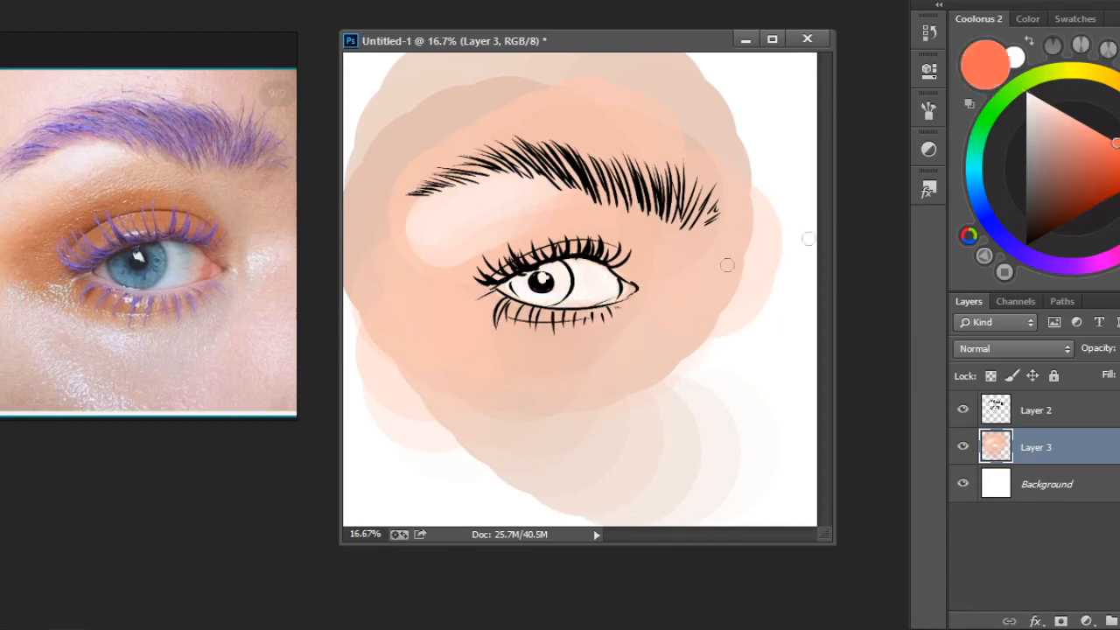
click(1119, 127)
click(1103, 148)
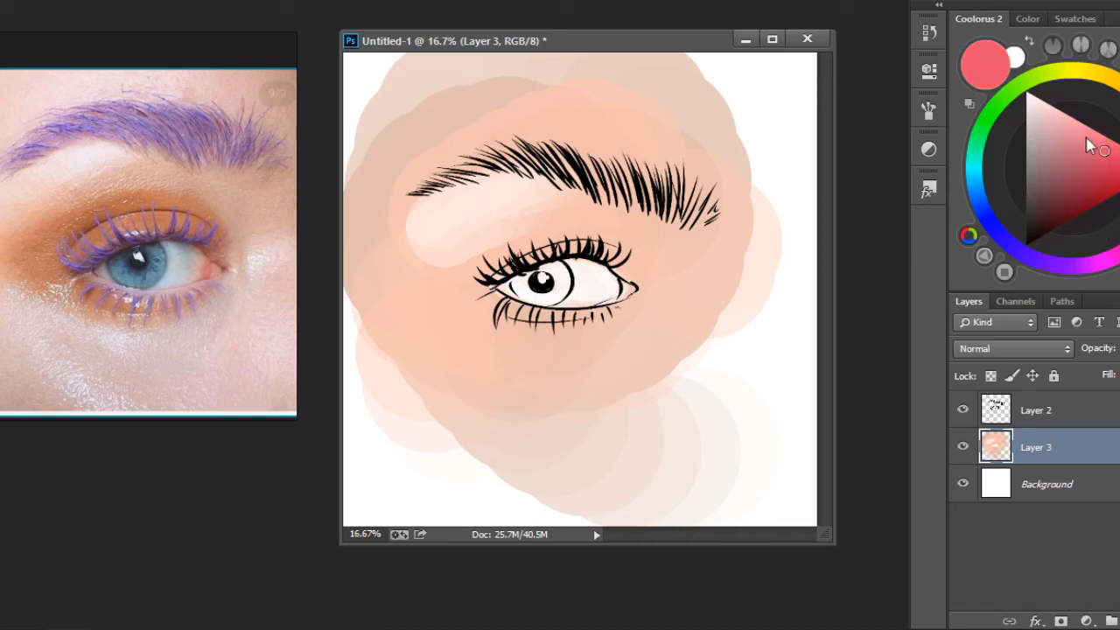
click(1082, 145)
drag(630, 288, 621, 297)
Colour the iris turquoise and shade its upper and outer parts with darker teal tones
click(973, 160)
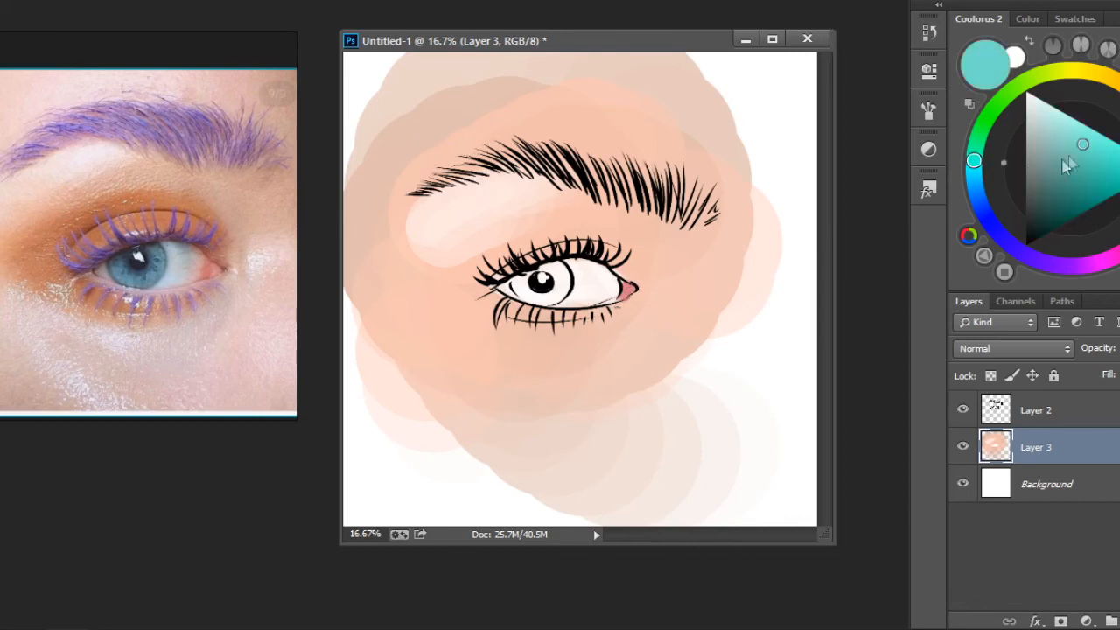
mouse_move(534, 290)
mouse_down()
mouse_move(556, 269)
mouse_move(529, 299)
mouse_move(560, 273)
mouse_up()
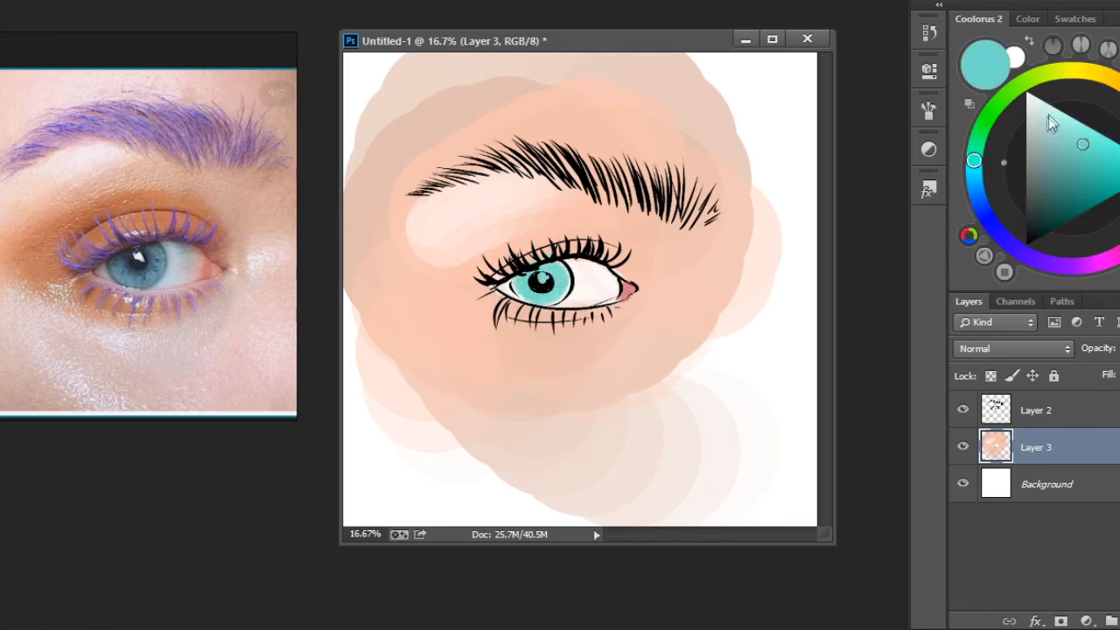
click(1072, 165)
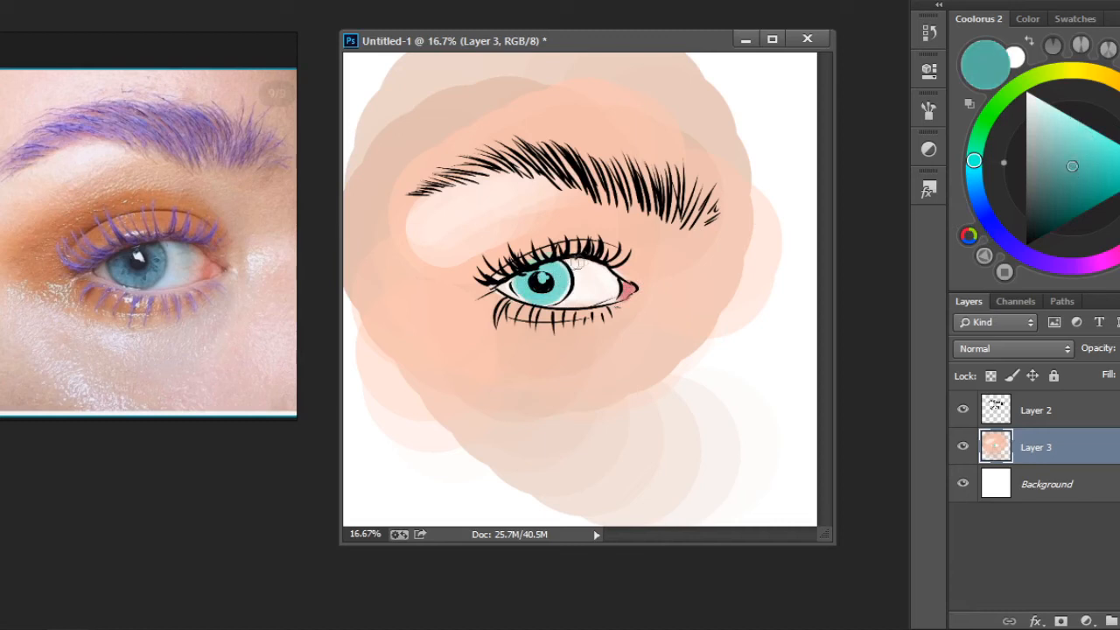
mouse_move(548, 276)
mouse_down()
mouse_move(549, 290)
mouse_move(546, 274)
mouse_move(537, 287)
mouse_move(521, 273)
mouse_move(534, 294)
mouse_move(560, 297)
mouse_move(523, 282)
mouse_move(540, 270)
mouse_move(537, 298)
mouse_move(516, 278)
mouse_up()
click(1056, 217)
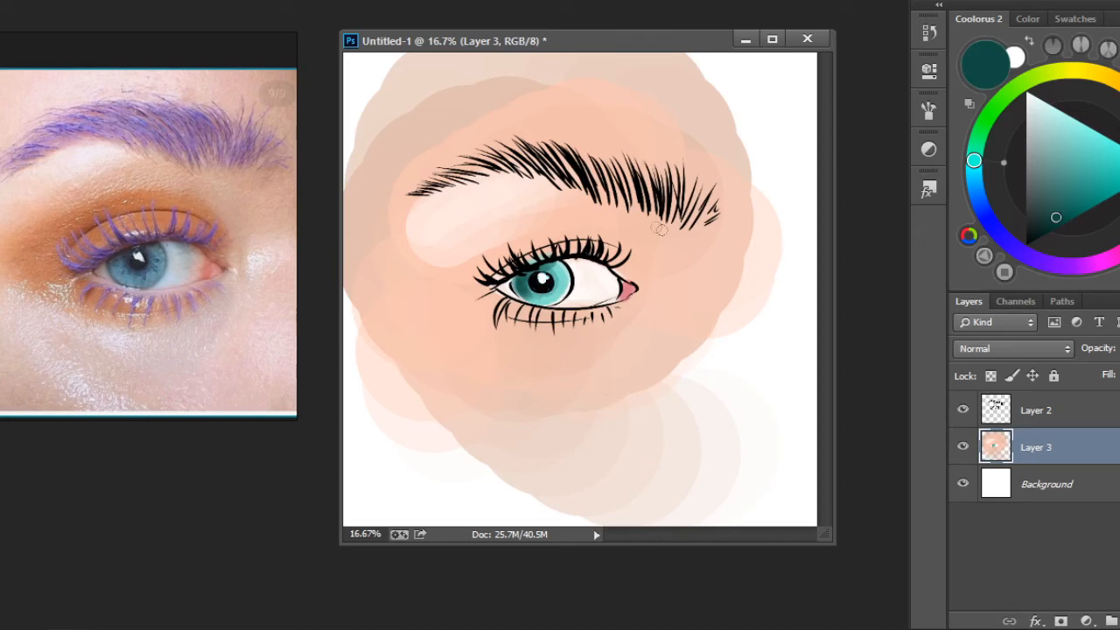
Choose a vivid orange and paint eyeshadow across the upper eyelid and beneath the lower lashes
click(1119, 170)
click(1102, 160)
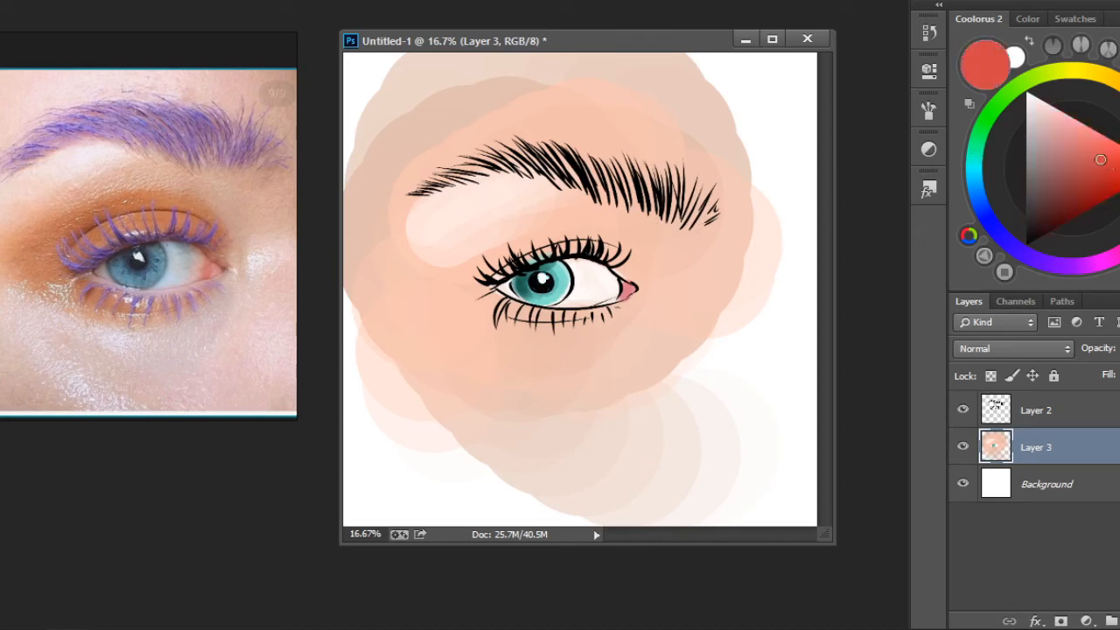
click(1119, 142)
click(1119, 166)
mouse_move(455, 267)
mouse_down()
mouse_move(521, 230)
mouse_move(465, 273)
mouse_move(582, 225)
mouse_move(544, 230)
mouse_move(621, 256)
mouse_up()
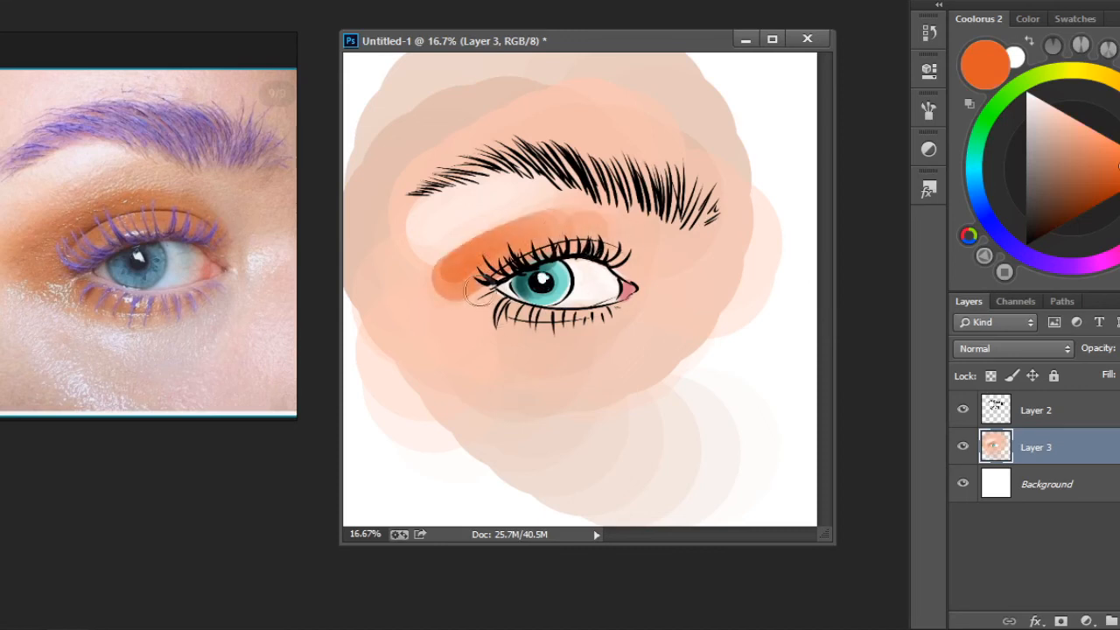
mouse_move(473, 290)
mouse_down()
mouse_move(593, 310)
mouse_move(519, 325)
mouse_move(617, 319)
mouse_up()
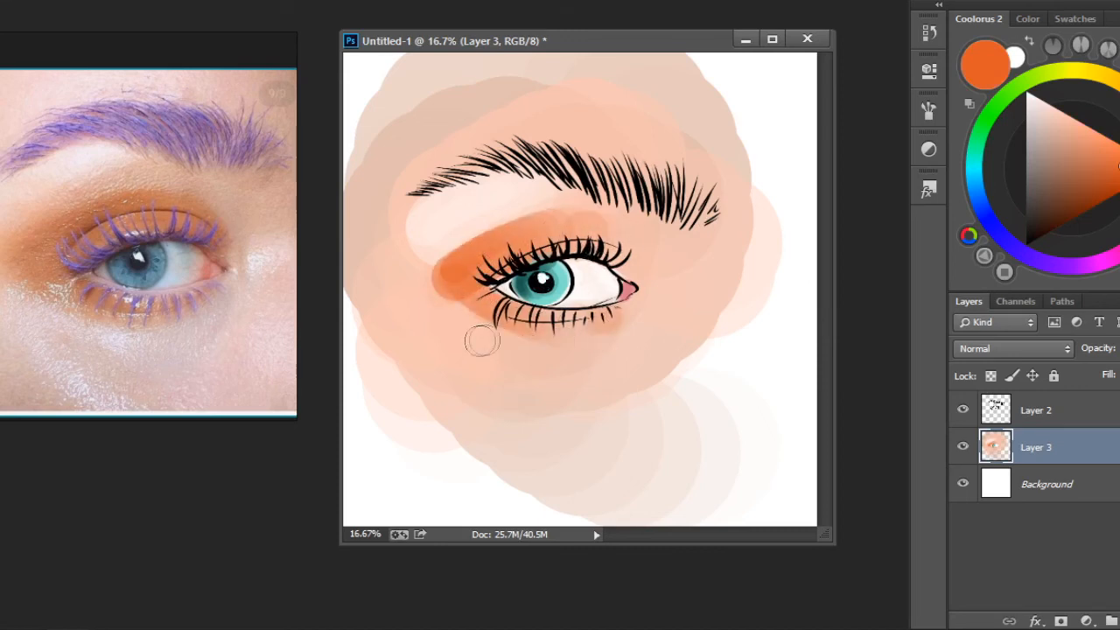
Soften the outer edge of the eyeshadow with sampled skin tone and extend sampled orange towards the inner corner of the eyelid
alt+click(423, 283)
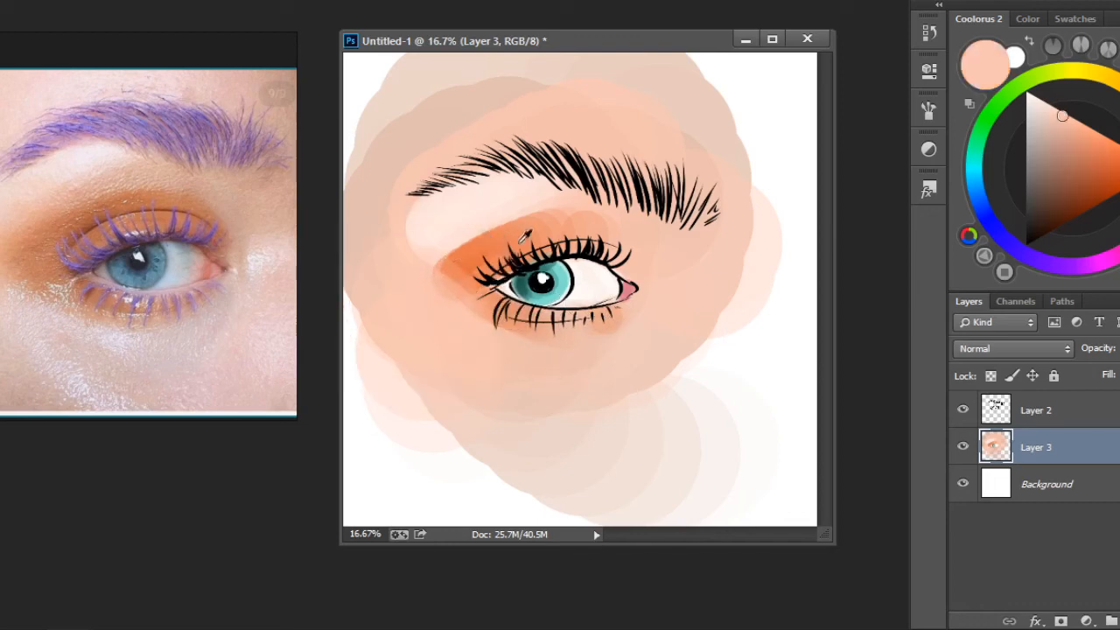
alt+click(495, 245)
mouse_move(581, 239)
mouse_down()
mouse_move(637, 284)
mouse_move(595, 232)
mouse_move(635, 278)
mouse_move(627, 244)
mouse_up()
Paint very pale peach highlights at the outer corner, on the lid, under the eye, on the cheek and beside the tear duct, enlarging the brush
alt+click(474, 204)
click(1035, 96)
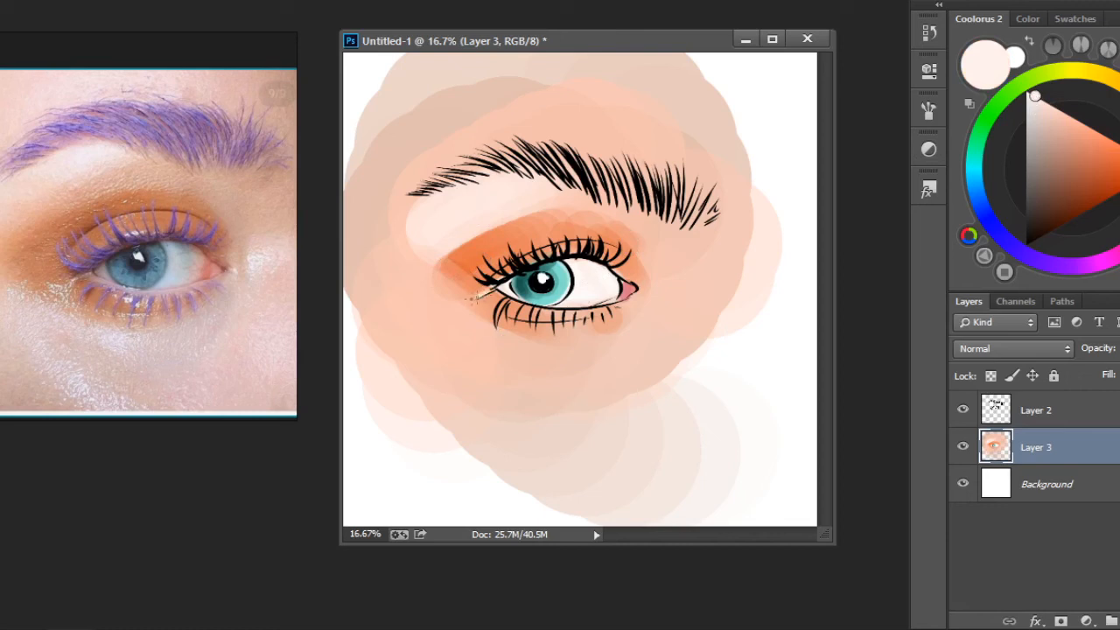
drag(475, 300, 462, 299)
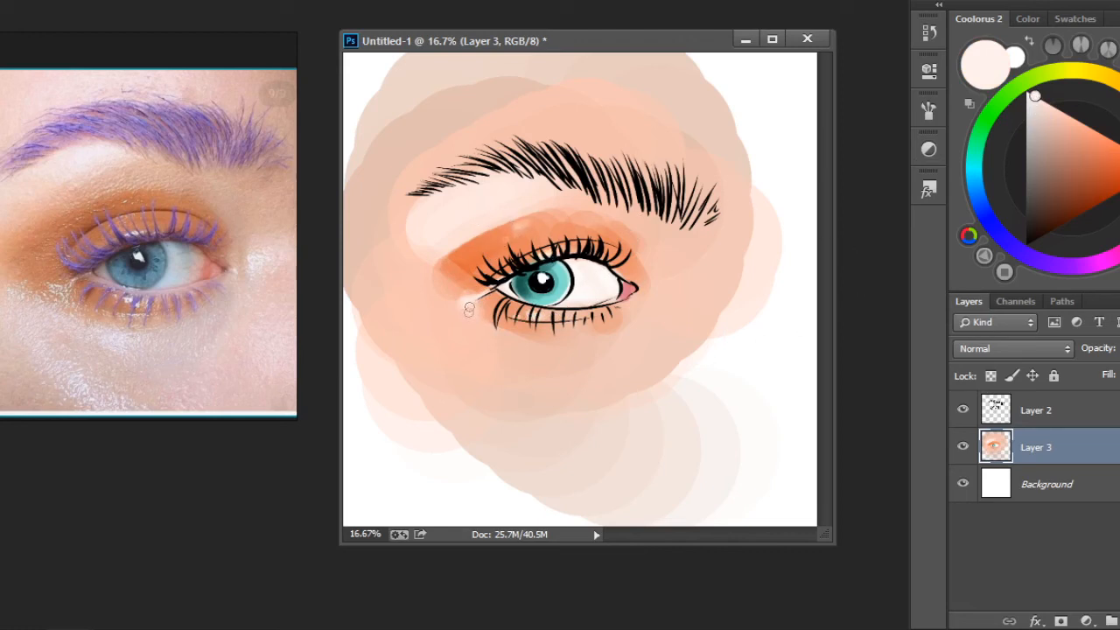
key(bracketright)
key(bracketright)
key(bracketright)
mouse_move(546, 377)
mouse_down()
mouse_move(442, 308)
mouse_move(580, 352)
mouse_move(532, 357)
mouse_move(571, 367)
mouse_up()
drag(462, 375, 529, 434)
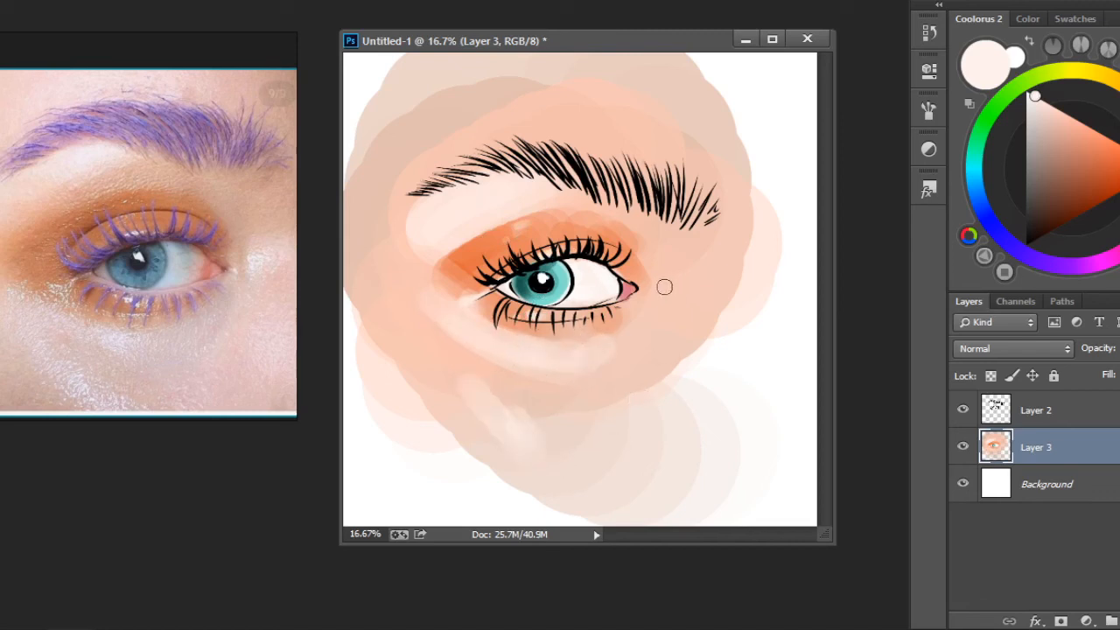
drag(678, 279, 645, 294)
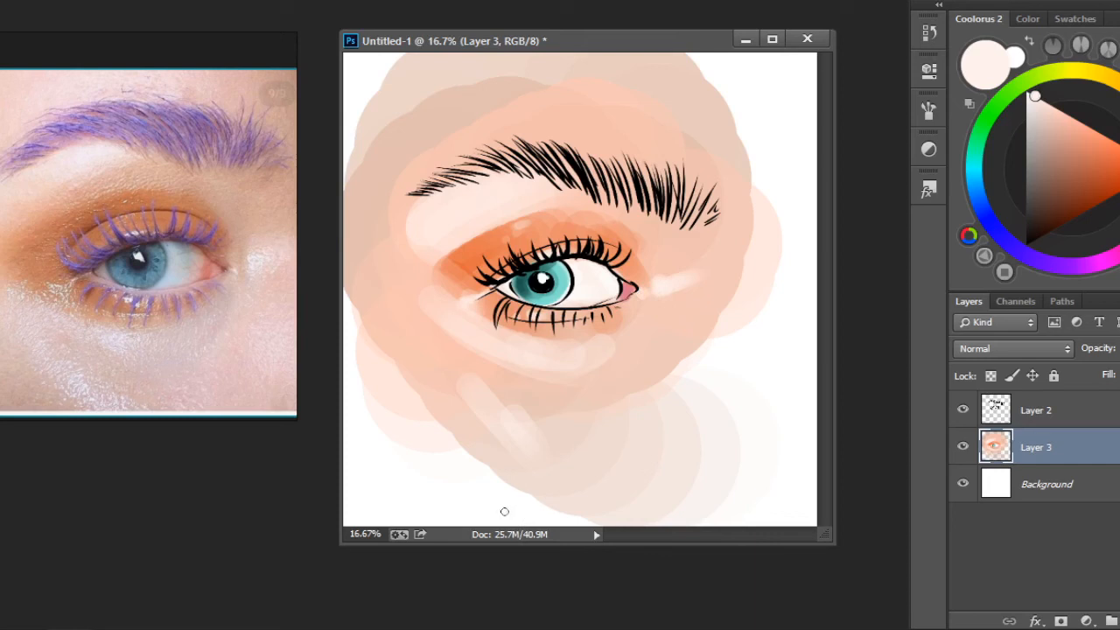
Recolour the eyebrow hairs on line-art Layer 2 in light purple and shade them with deeper purples, keeping transparent pixels locked
click(995, 408)
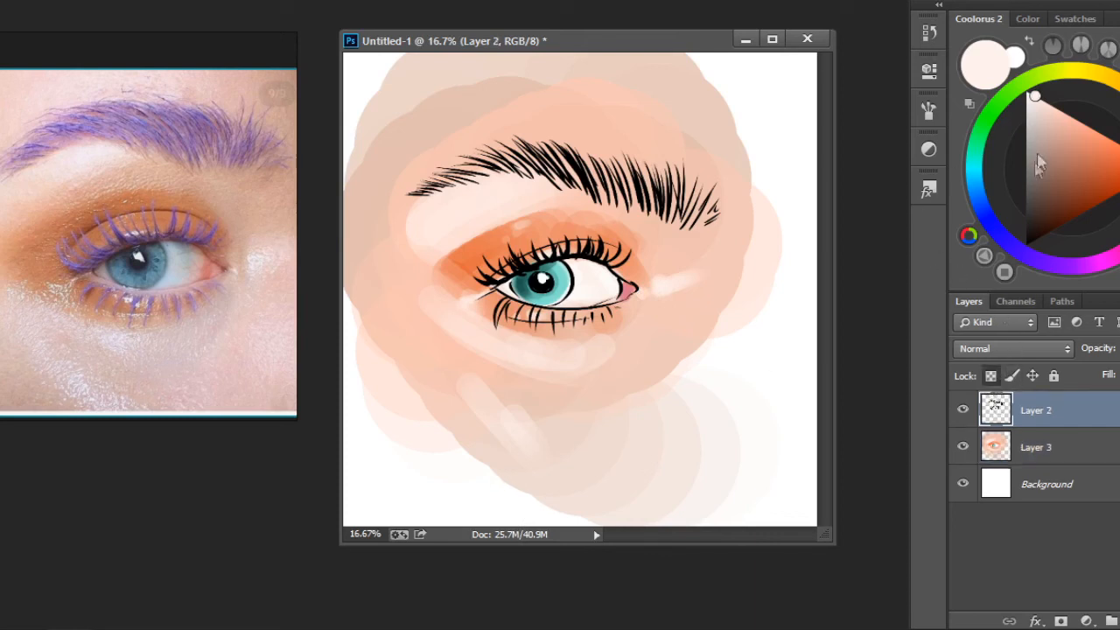
click(1056, 265)
click(1086, 125)
click(1097, 131)
mouse_move(692, 189)
mouse_down()
mouse_move(595, 155)
mouse_move(704, 214)
mouse_move(499, 149)
mouse_move(515, 171)
mouse_move(402, 196)
mouse_up()
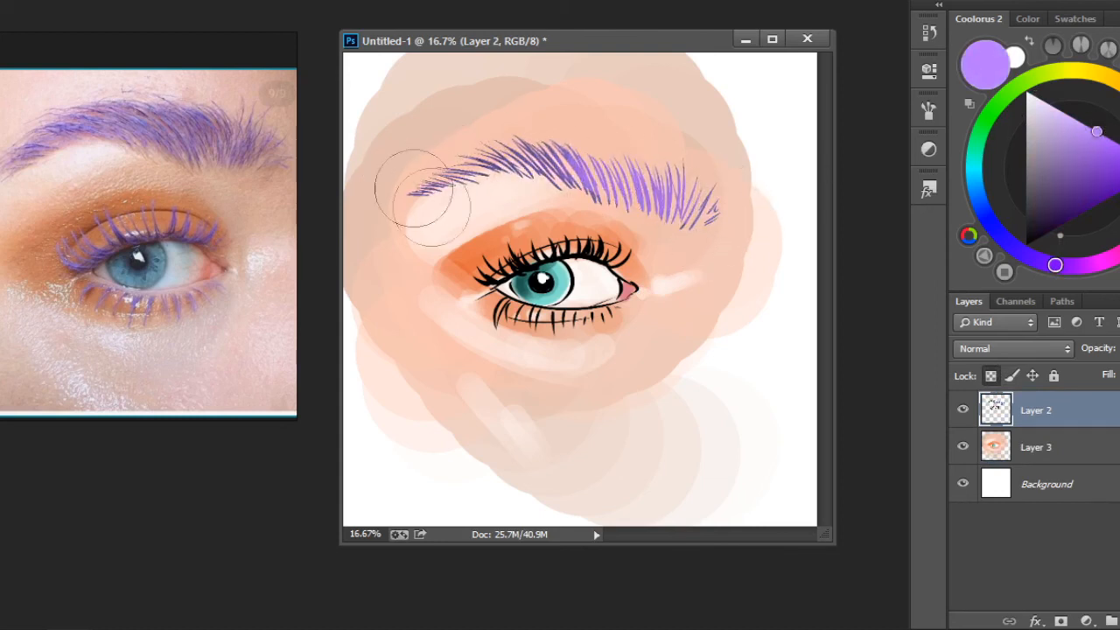
click(1094, 164)
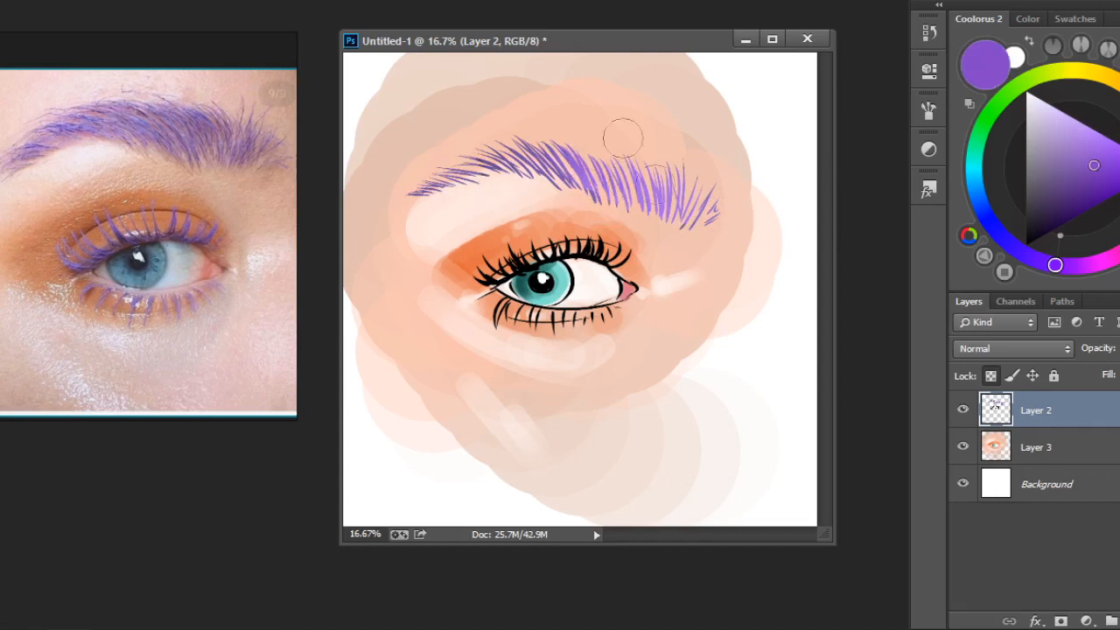
click(1077, 183)
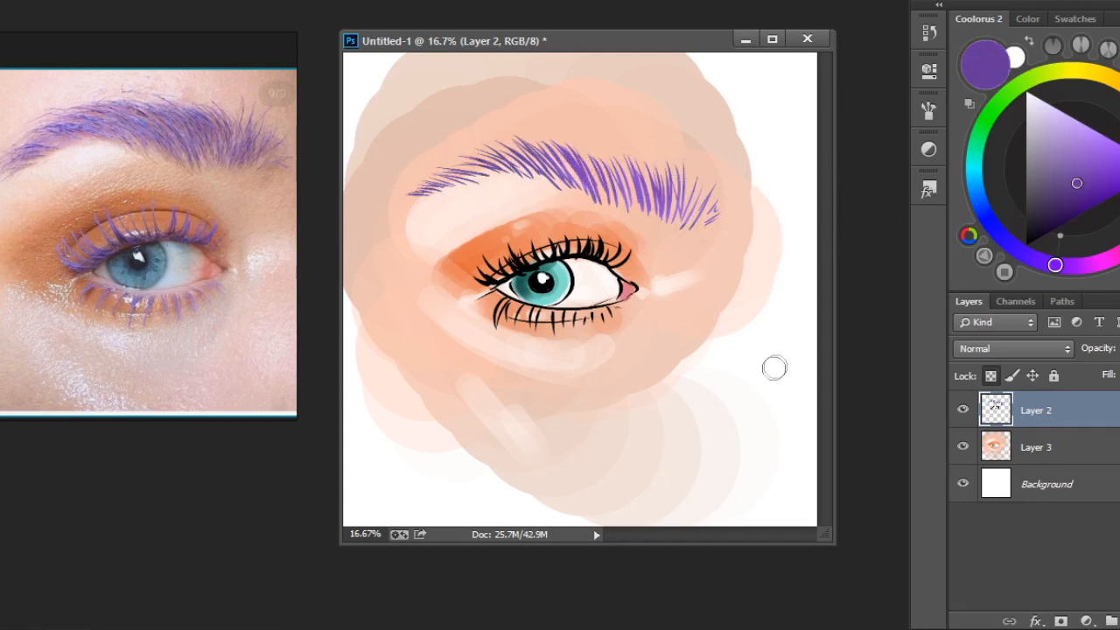
Recolour the upper and lower eyelashes with a dark purple
click(1068, 199)
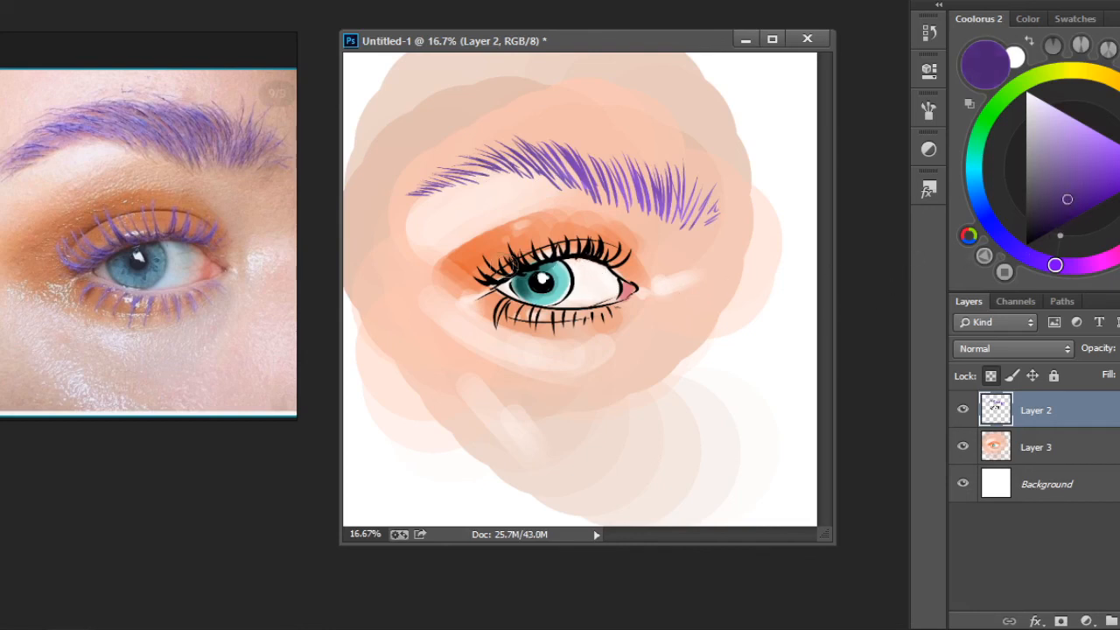
mouse_move(489, 277)
mouse_down()
mouse_move(535, 248)
mouse_move(620, 258)
mouse_move(600, 247)
mouse_up()
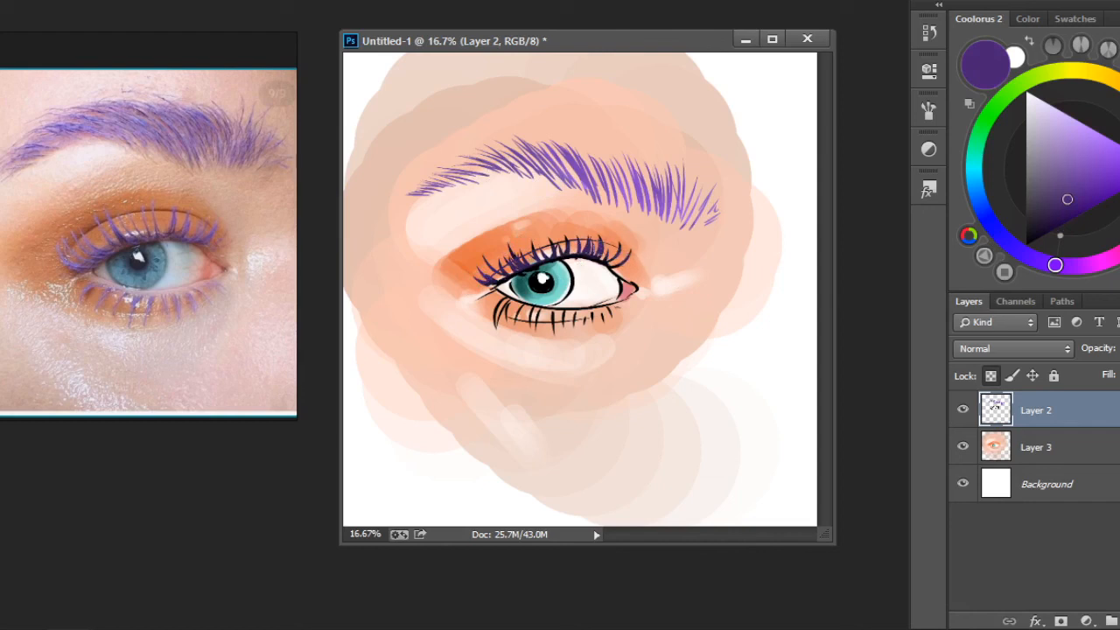
mouse_move(505, 302)
mouse_down()
mouse_move(497, 322)
mouse_move(508, 306)
mouse_move(537, 323)
mouse_move(617, 315)
mouse_move(607, 338)
mouse_move(597, 331)
mouse_up()
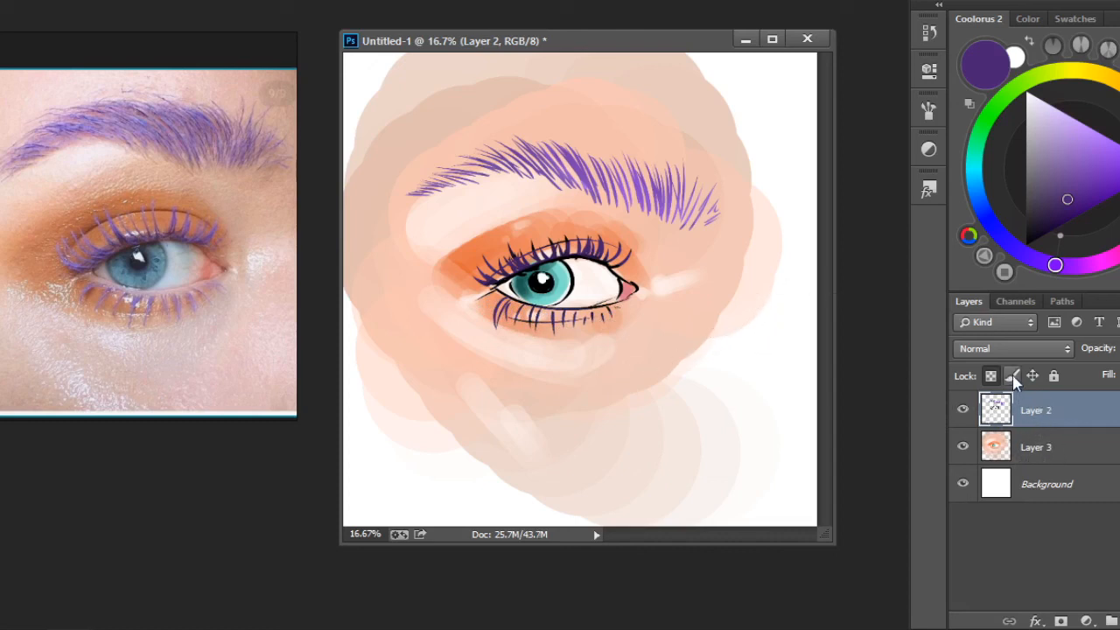
Merge the line-art layer down into colour Layer 3
key(ctrl+e)
mouse_move(770, 183)
mouse_down()
mouse_move(787, 270)
mouse_move(821, 259)
mouse_up()
key(ctrl+z)
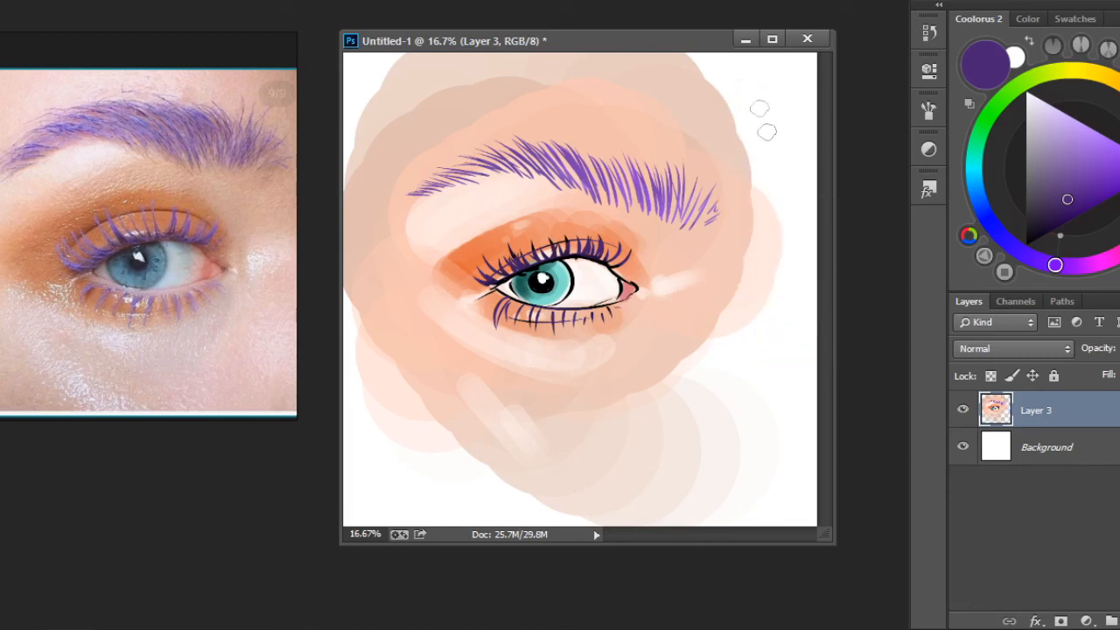
Erase the excess skin colour along the right and lower-right sides of the drawing with a much larger eraser, leaving straight edges
drag(767, 144, 767, 348)
key(bracketright)
key(bracketright)
key(bracketright)
key(bracketright)
key(bracketright)
key(bracketright)
drag(763, 118, 744, 475)
drag(747, 326, 610, 443)
drag(646, 514, 692, 499)
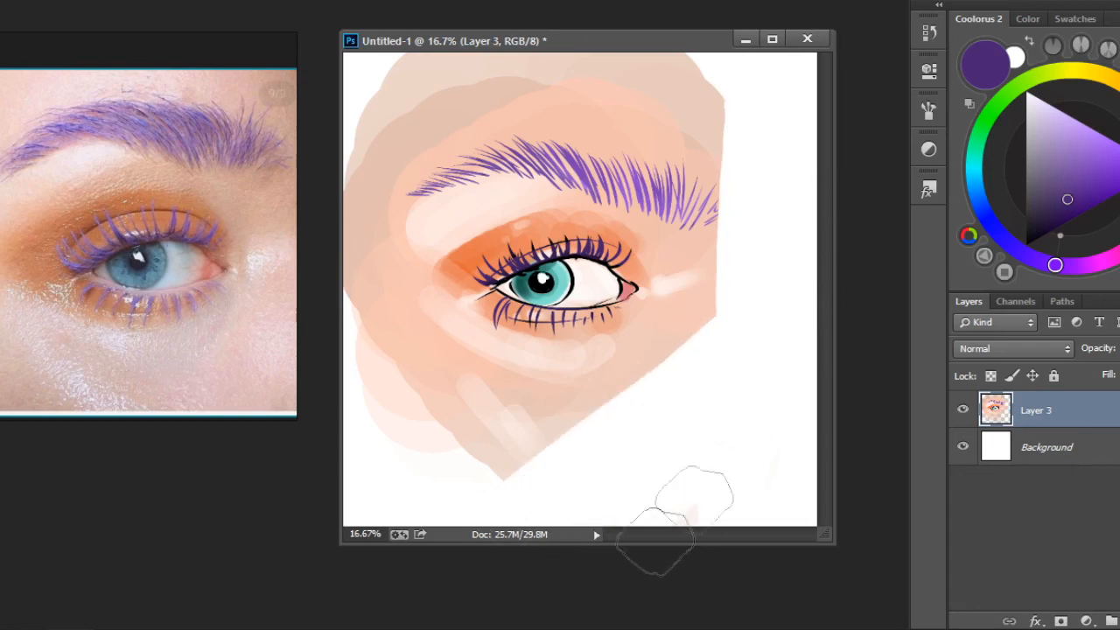
Erase the excess skin colour along the left and top sides into an angular outline, and shift the artwork slightly right
mouse_move(359, 304)
mouse_down()
mouse_move(515, 506)
mouse_move(348, 291)
mouse_move(375, 395)
mouse_move(381, 510)
mouse_up()
mouse_move(376, 125)
mouse_down()
mouse_move(388, 88)
mouse_move(488, 60)
mouse_move(687, 58)
mouse_up()
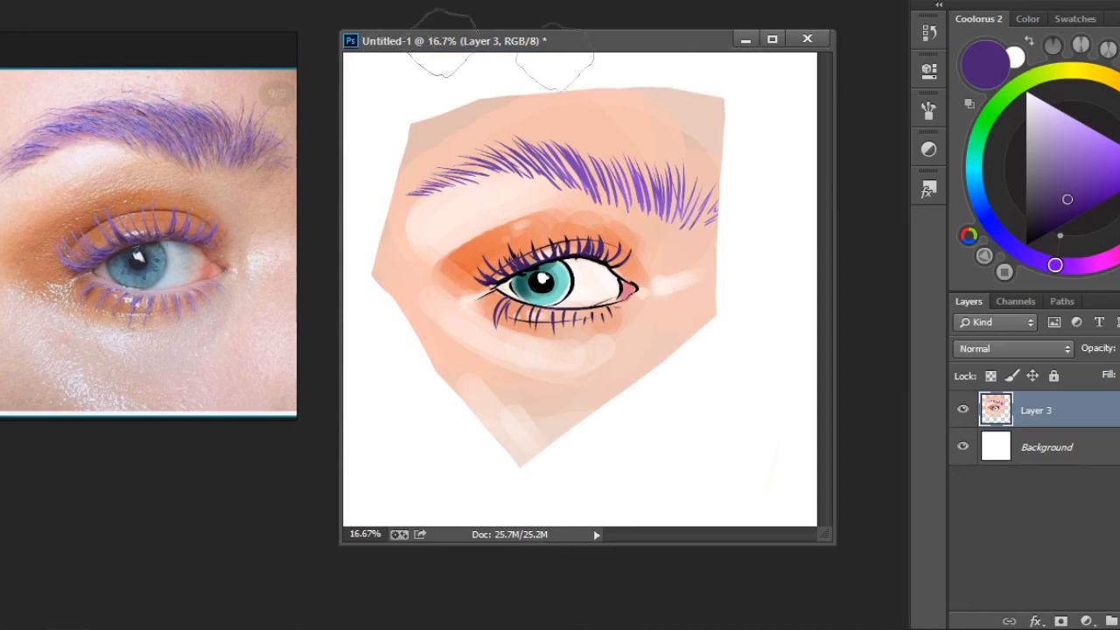
drag(617, 55, 691, 70)
drag(455, 86, 656, 98)
drag(714, 118, 754, 208)
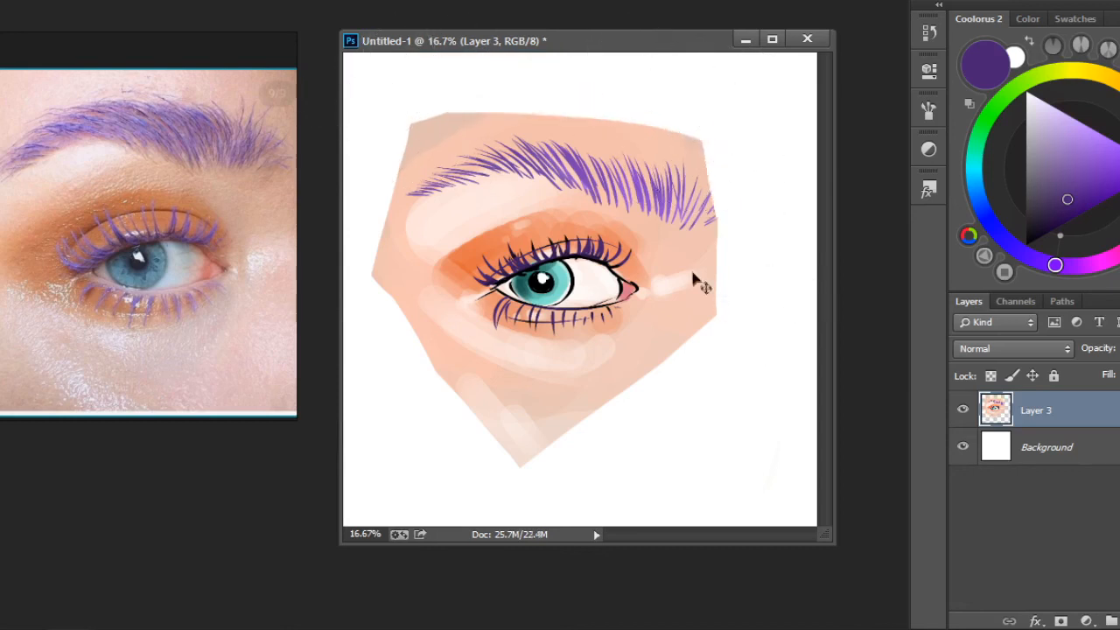
drag(700, 282, 733, 288)
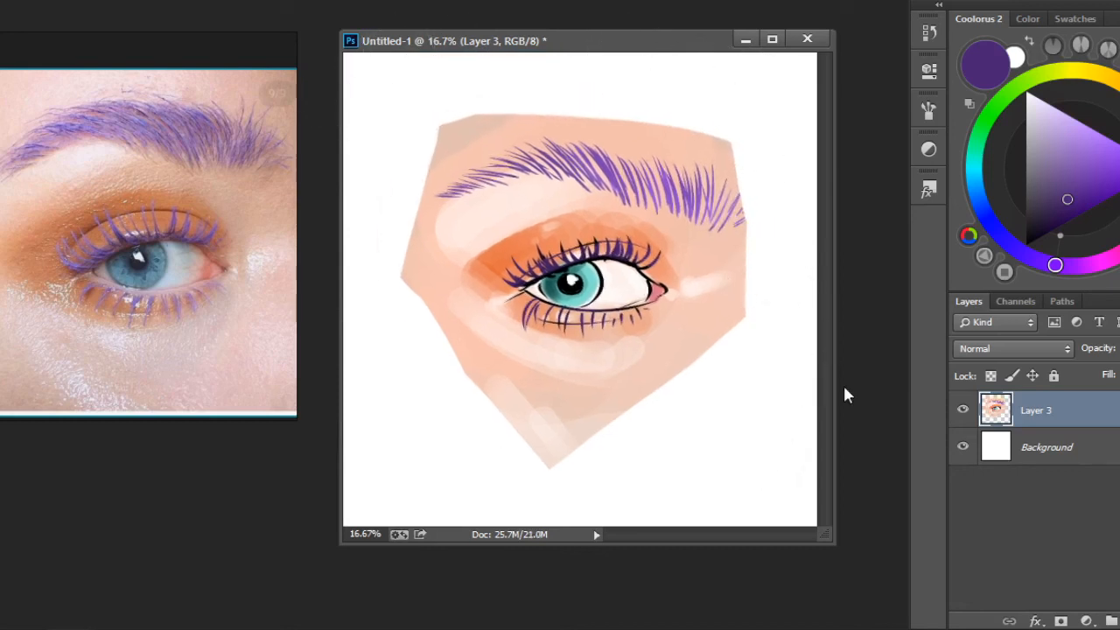
Shade the top of the eye white with light and mid grey, and reinforce the upper lid line in black
alt+click(633, 281)
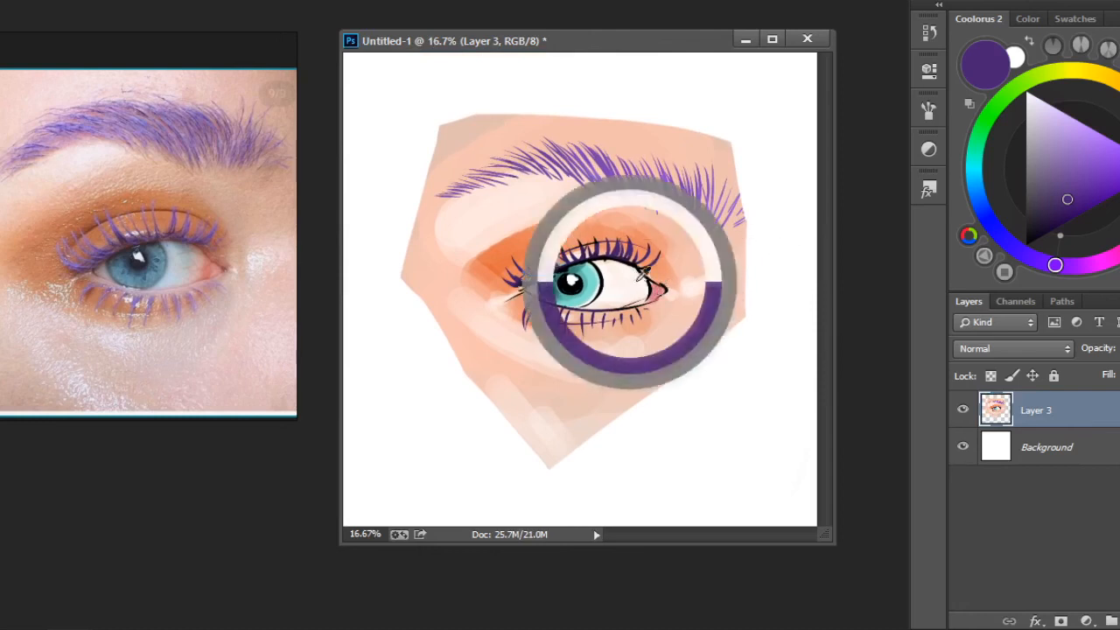
click(1028, 114)
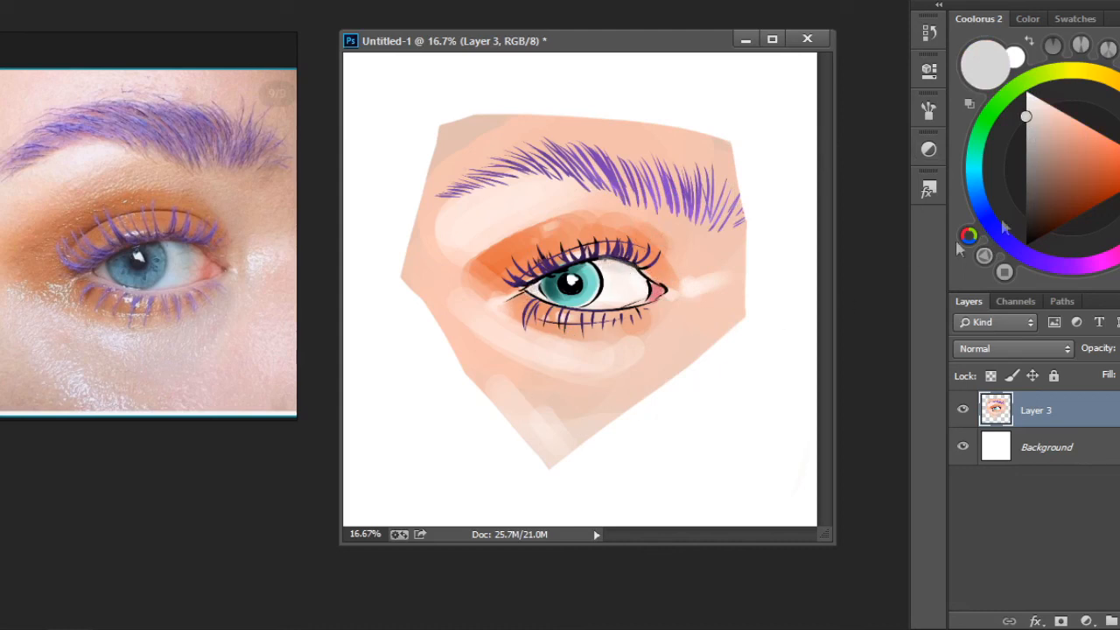
click(1025, 144)
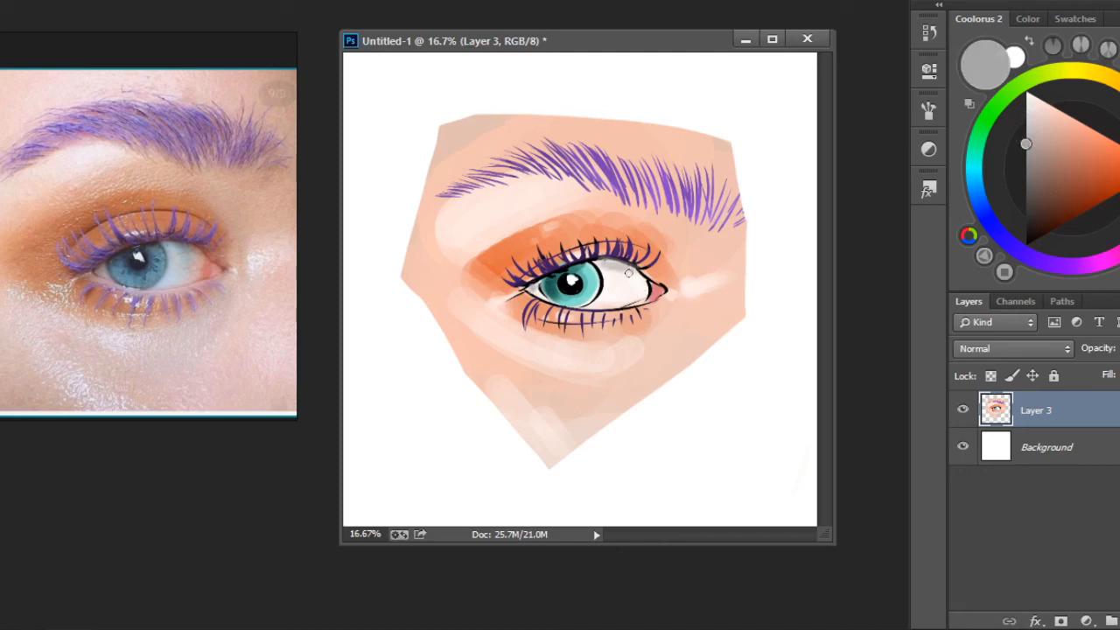
alt+click(568, 280)
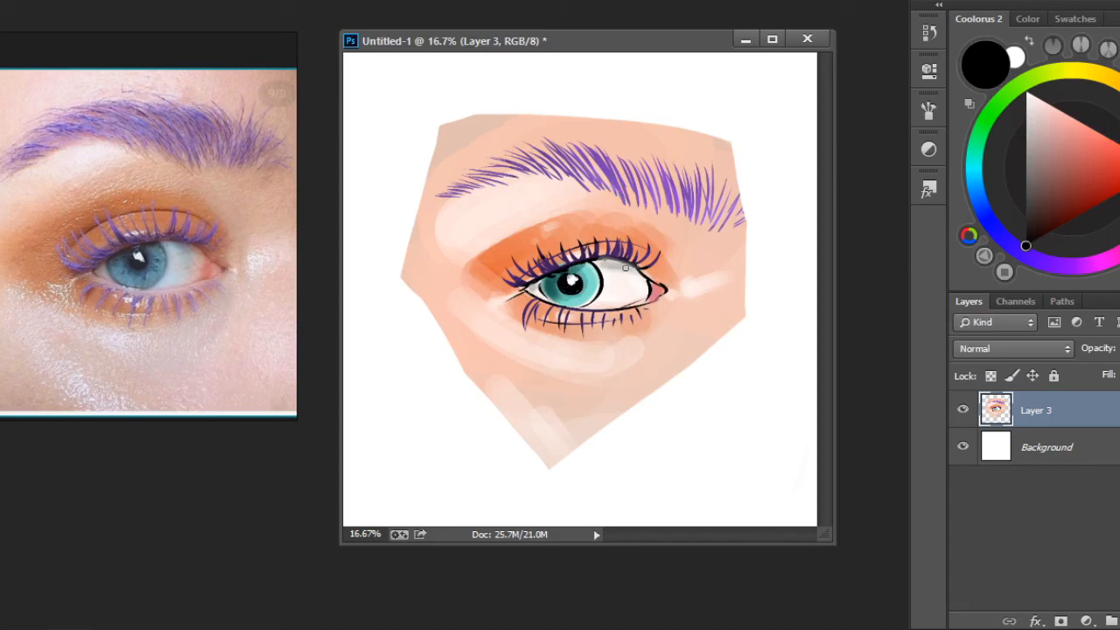
drag(601, 254, 636, 266)
Doodle a small teddy bear with head, body, limbs, face and ears beside the lower-right edge of the eye artwork
drag(751, 299, 746, 302)
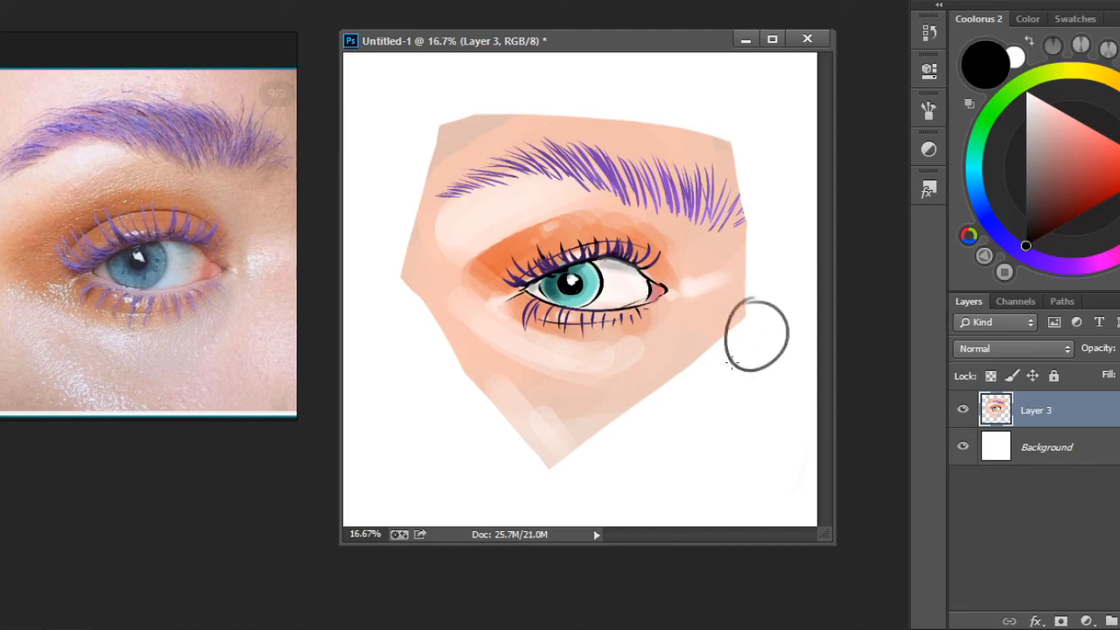
drag(730, 359, 736, 413)
drag(730, 412, 778, 413)
mouse_move(772, 360)
mouse_down()
mouse_move(775, 412)
mouse_move(735, 434)
mouse_move(725, 408)
mouse_up()
mouse_move(784, 405)
mouse_down()
mouse_move(784, 432)
mouse_move(771, 409)
mouse_up()
mouse_move(729, 363)
mouse_down()
mouse_move(725, 385)
mouse_move(773, 383)
mouse_up()
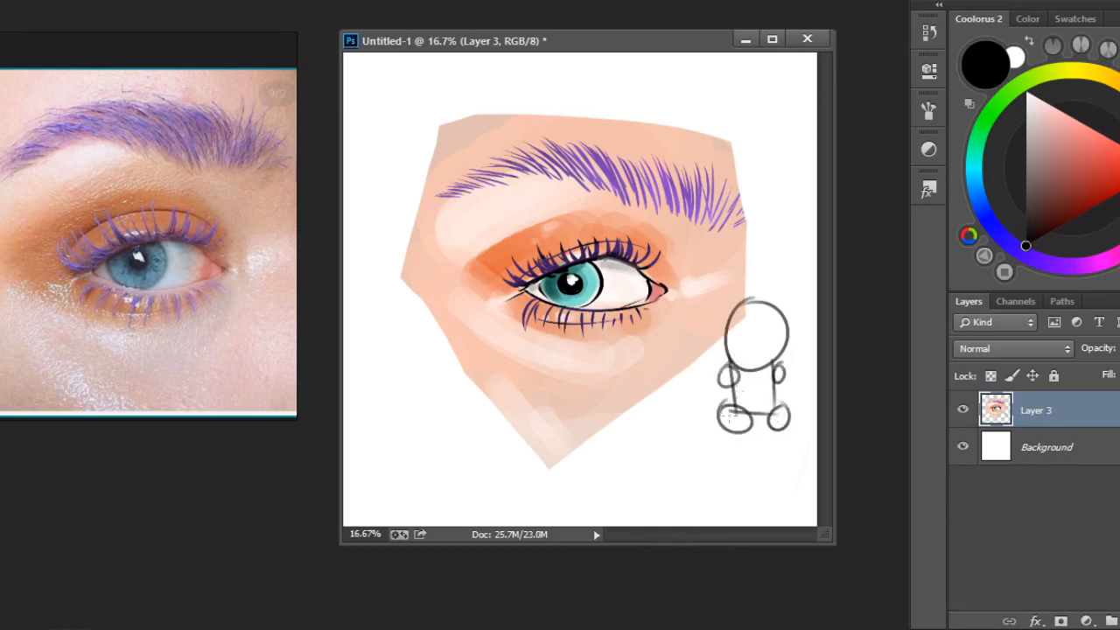
drag(742, 325, 746, 333)
mouse_move(767, 321)
mouse_down()
mouse_move(790, 308)
mouse_move(724, 322)
mouse_move(760, 350)
mouse_up()
drag(753, 317, 754, 321)
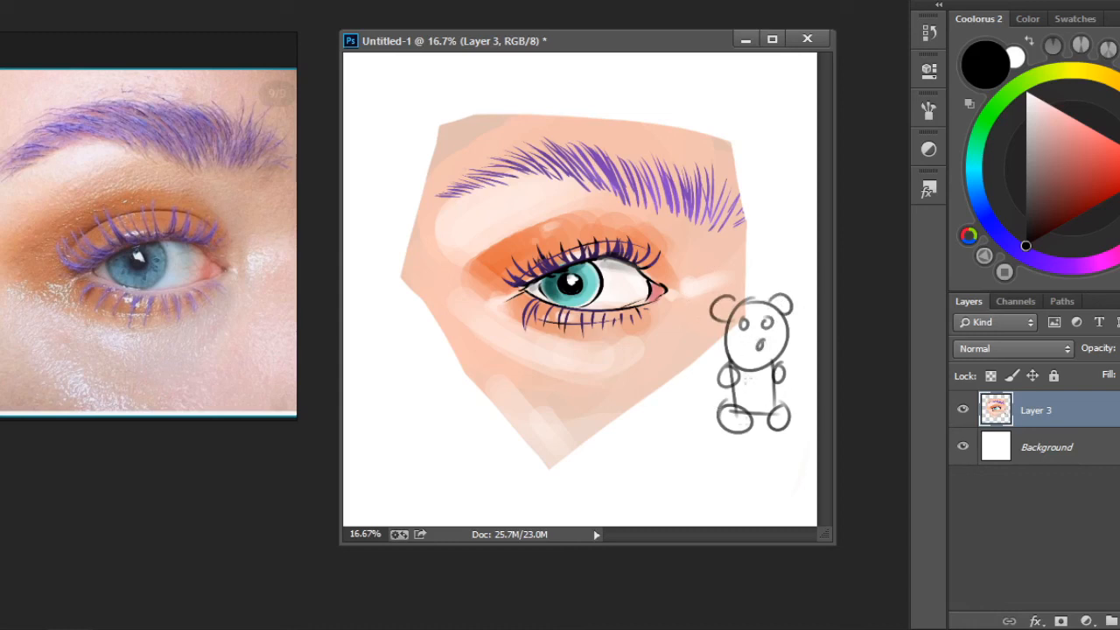
Undo all the strokes of the teddy bear doodle
key(ctrl+alt+z)
key(ctrl+alt+z)
key(ctrl+alt+z)
key(ctrl+alt+z)
key(ctrl+alt+z)
key(ctrl+alt+z)
key(ctrl+alt+z)
key(ctrl+alt+z)
key(ctrl+alt+z)
key(ctrl+alt+z)
key(ctrl+alt+z)
key(ctrl+alt+z)
key(ctrl+alt+z)
key(ctrl+alt+z)
key(ctrl+alt+z)
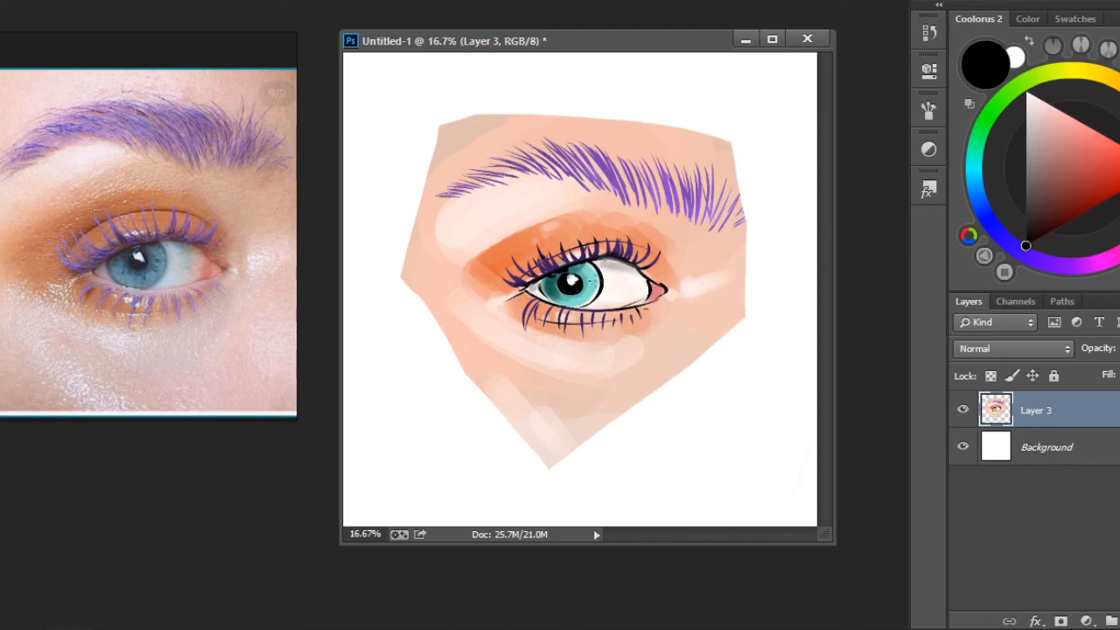
Sign the drawing in black with a handwritten signature in the white area below and right of the eye
alt+click(537, 274)
drag(705, 395, 707, 420)
mouse_move(716, 392)
mouse_down()
mouse_move(719, 419)
mouse_move(733, 399)
mouse_move(781, 430)
mouse_up()
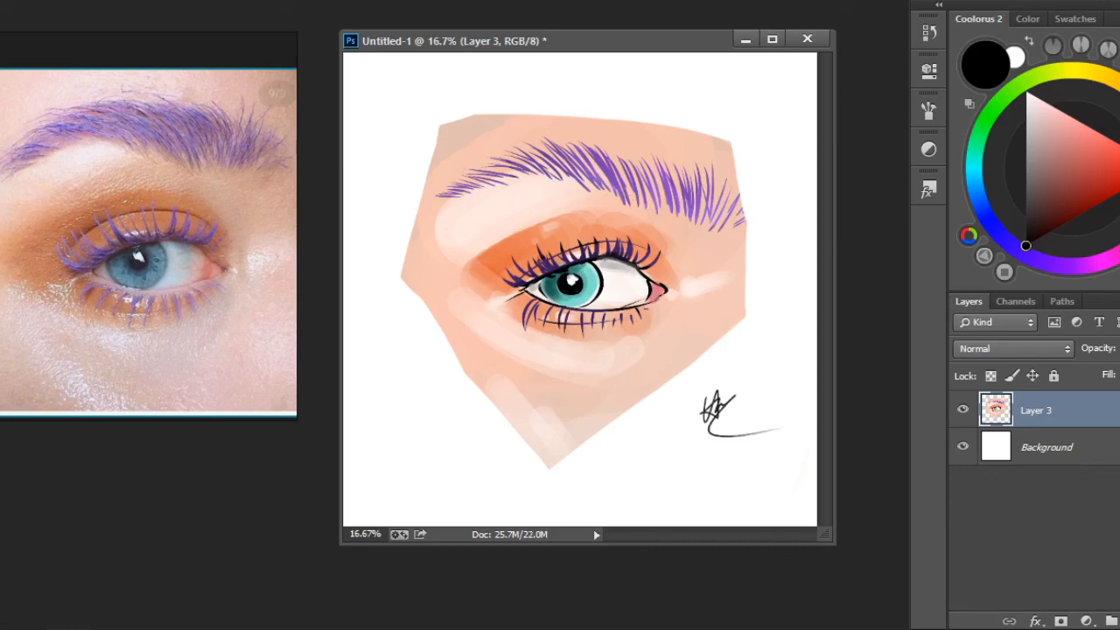